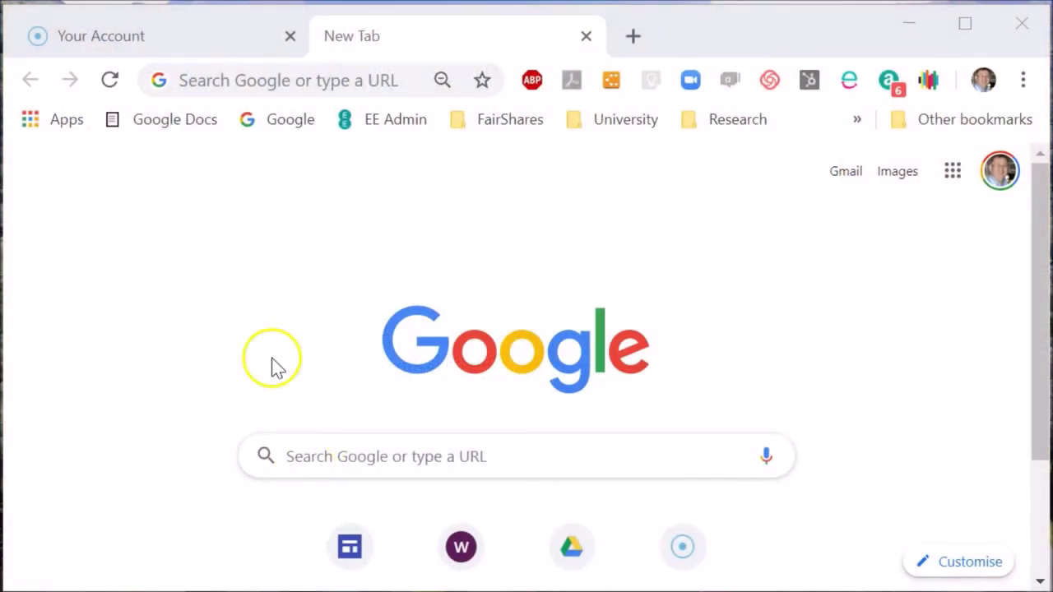
Load the FairShares rules site and open its Cooperatives page.
left_click(217, 78)
type("fairsharesrules.org")
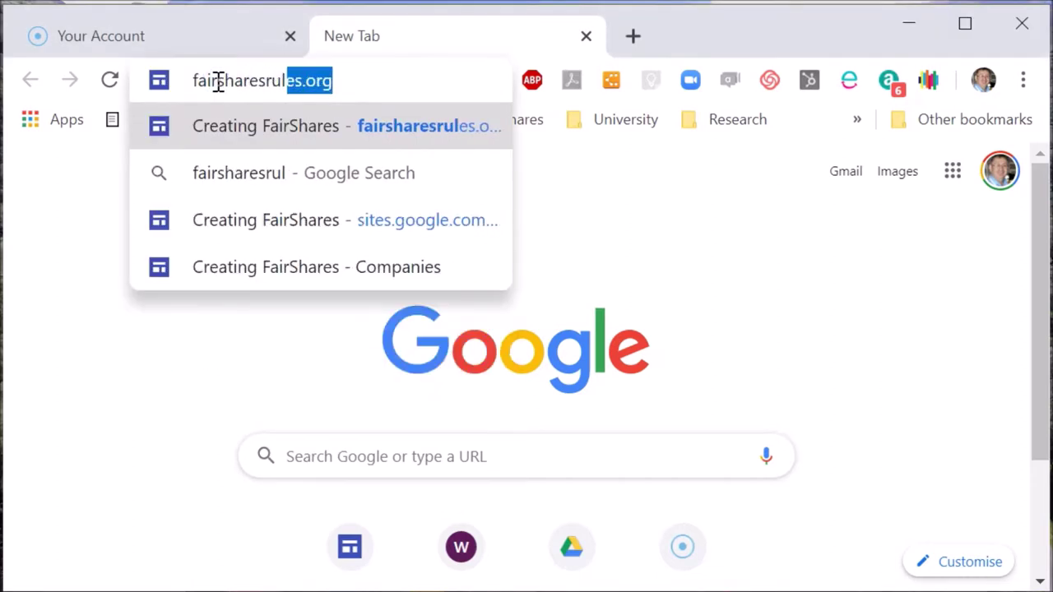
key("Return")
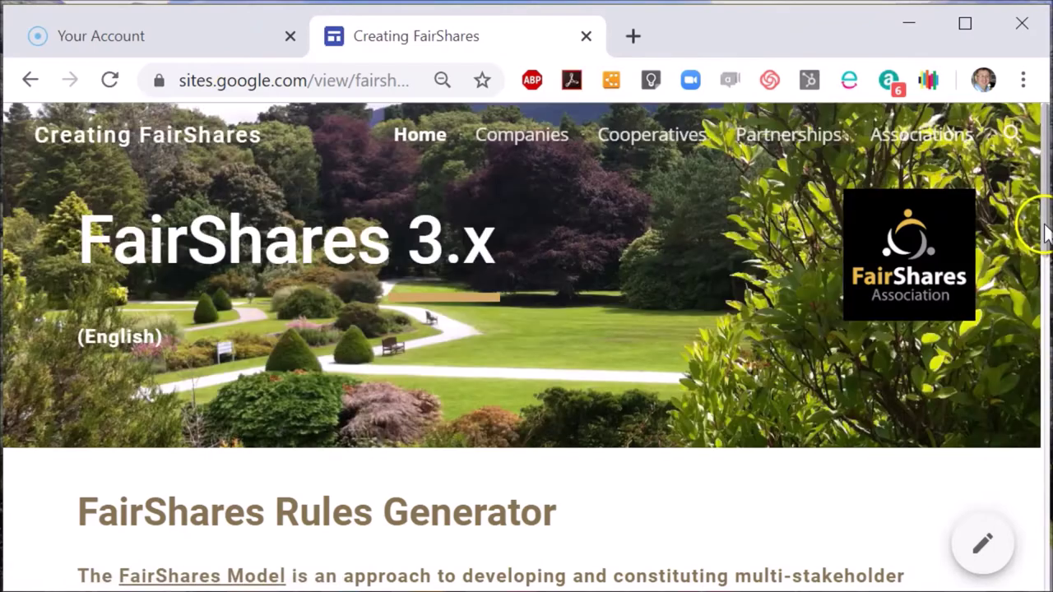
left_click_drag(1044, 232, 1046, 472)
left_click(209, 443)
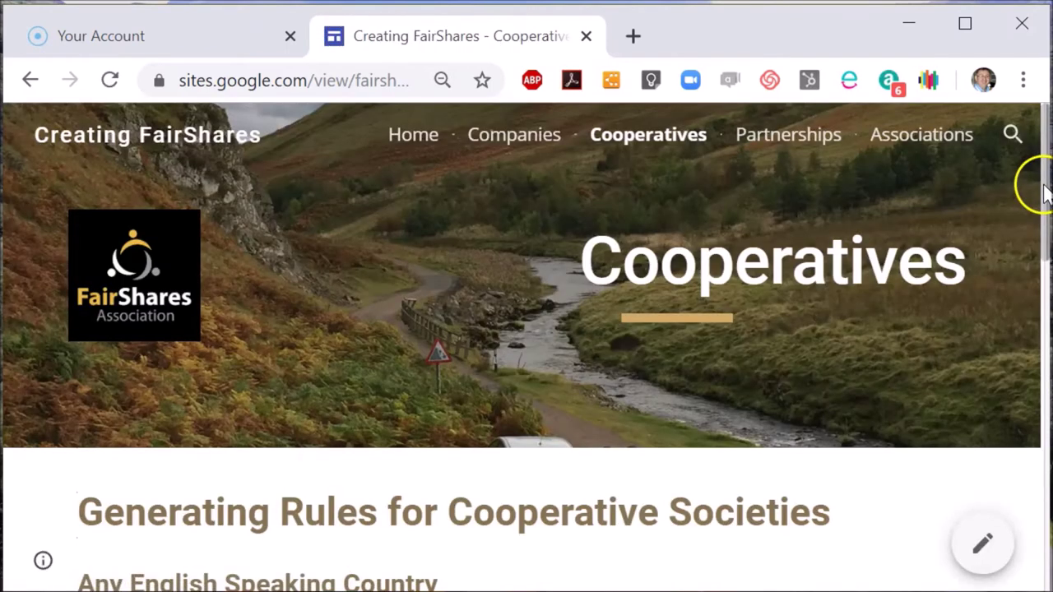
Scroll to United Kingdom and open the Great Britain FCA Accepted pre-filled form.
left_click_drag(1045, 191, 1041, 275)
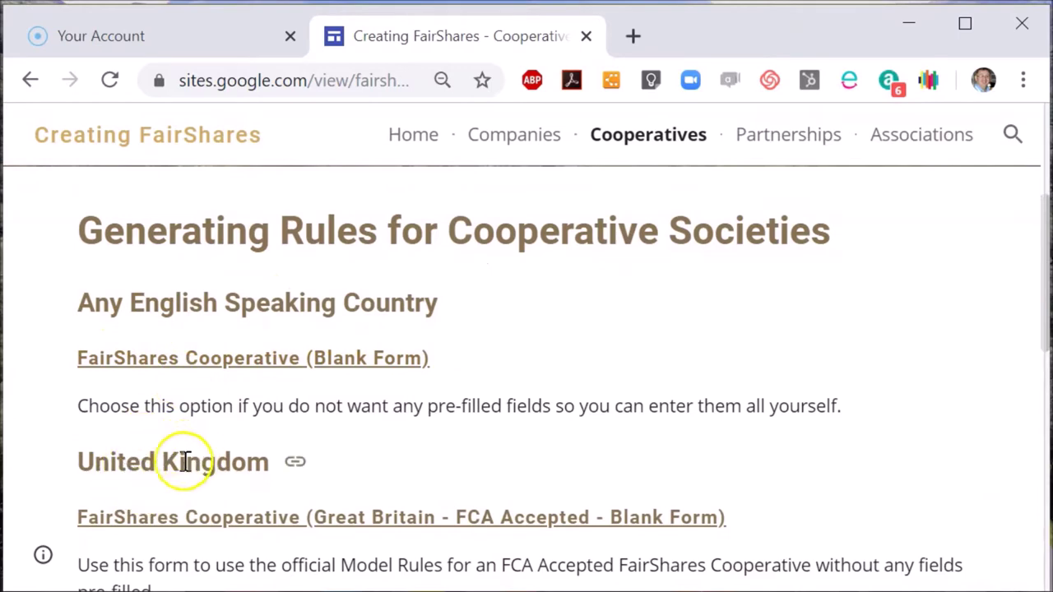
left_click_drag(1045, 236, 1043, 297)
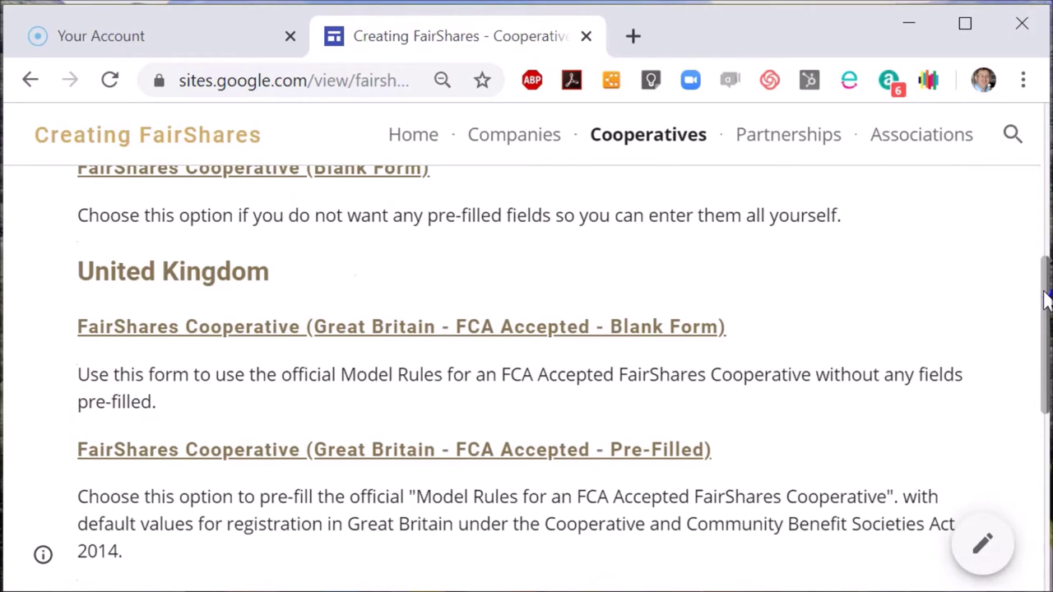
left_click_drag(1045, 300, 1045, 301)
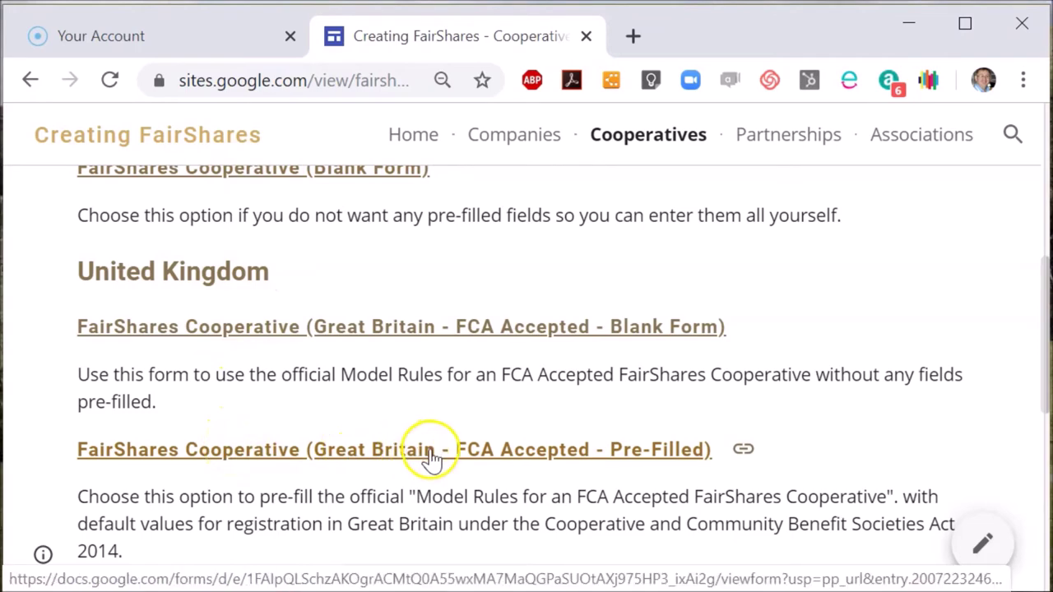
left_click(508, 450)
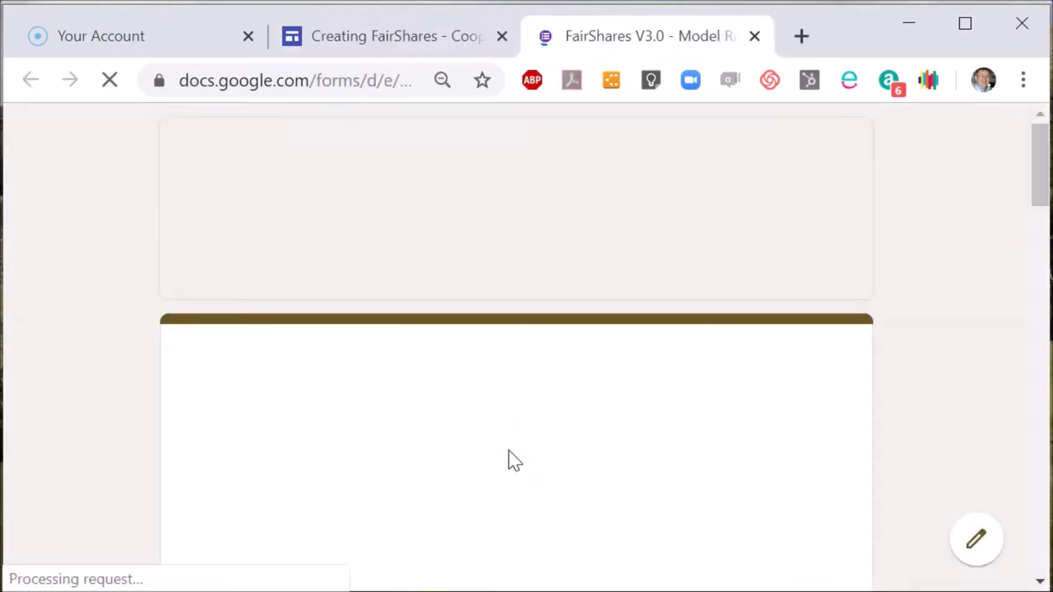
Review the form down to Email address and Status of Rules, then return to Creating FairShares.
left_click_drag(1042, 191, 1041, 228)
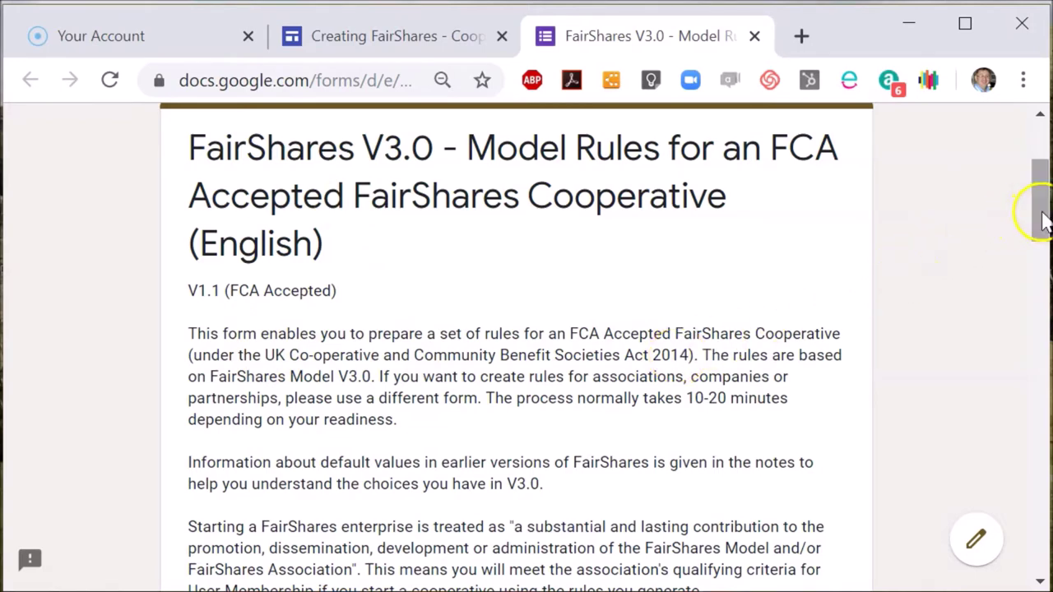
left_click_drag(1040, 218, 1025, 392)
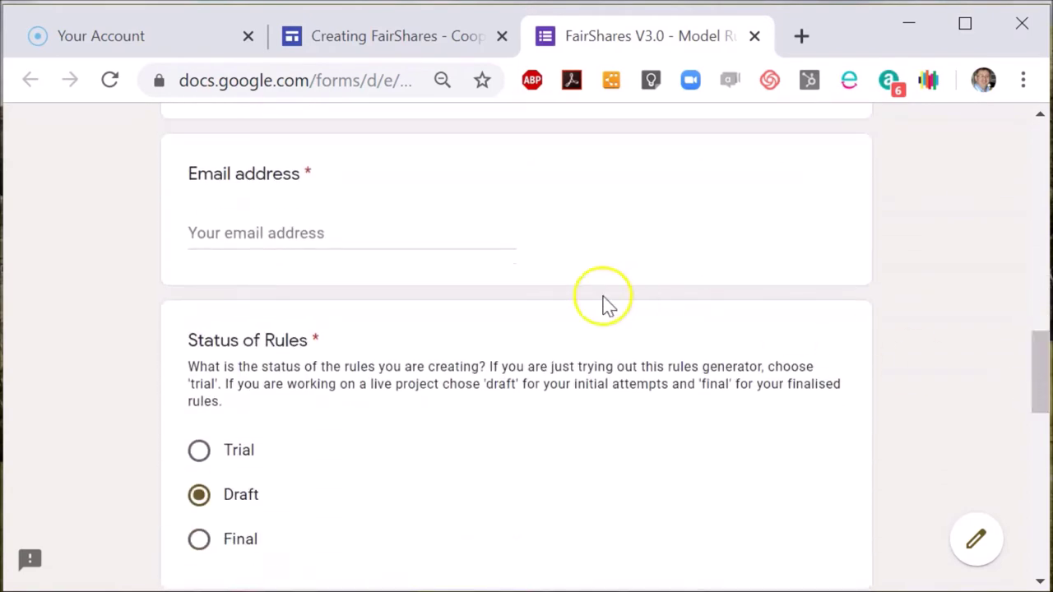
left_click(379, 37)
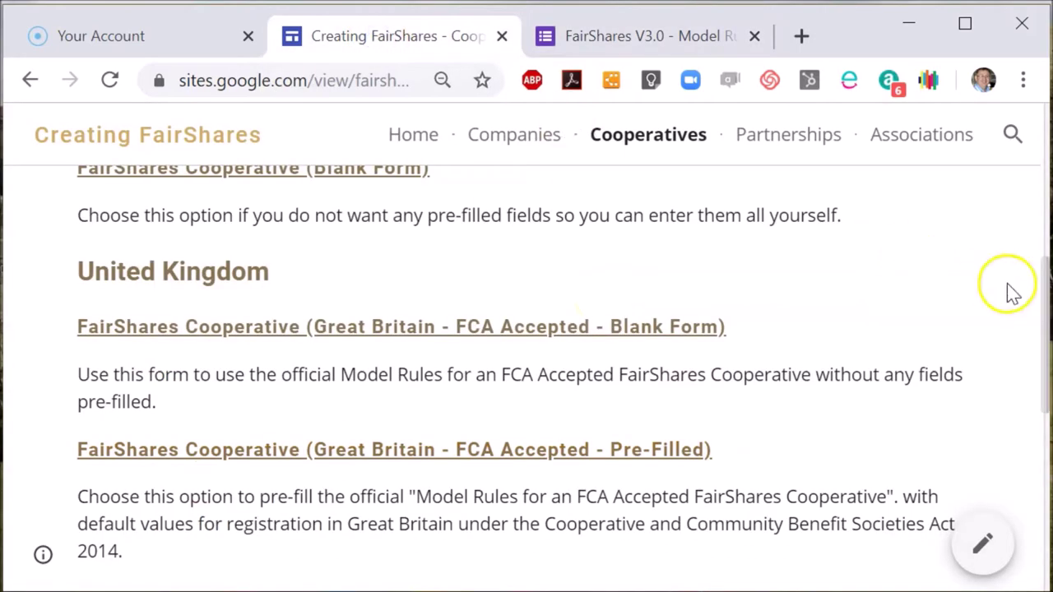
Open a new browser tab with resonate.coop typed in the address bar.
left_click_drag(1039, 312, 1044, 271)
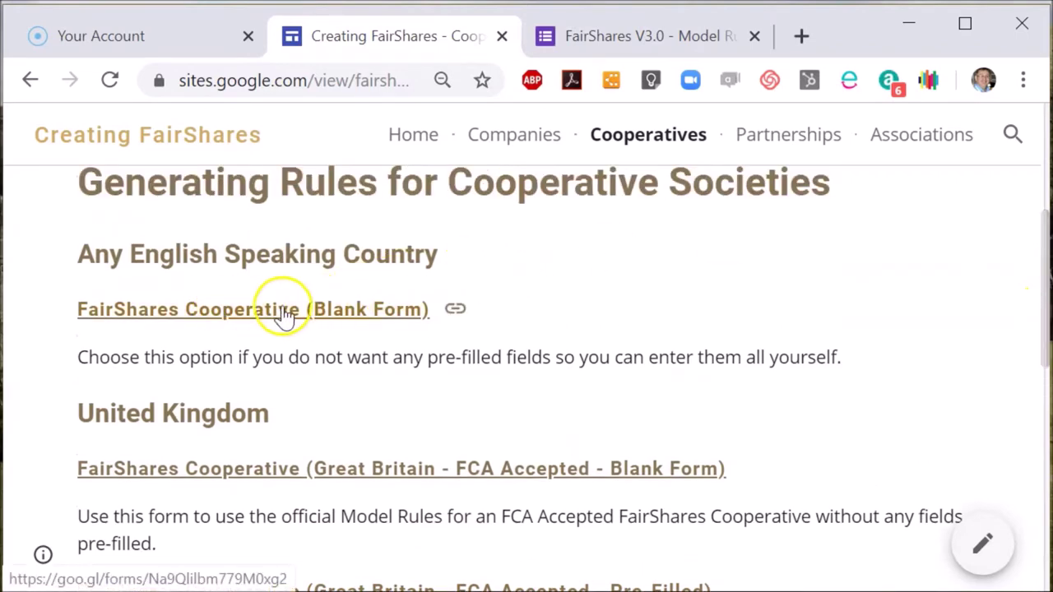
left_click(802, 39)
type("resonat")
key("BackSpace")
type("ate.coo")
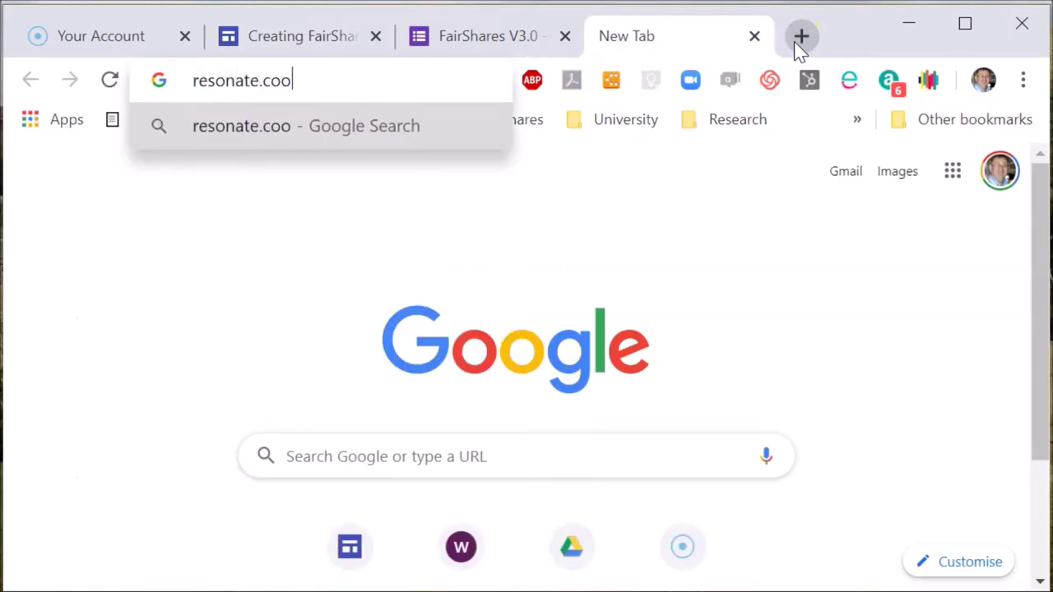
type("p")
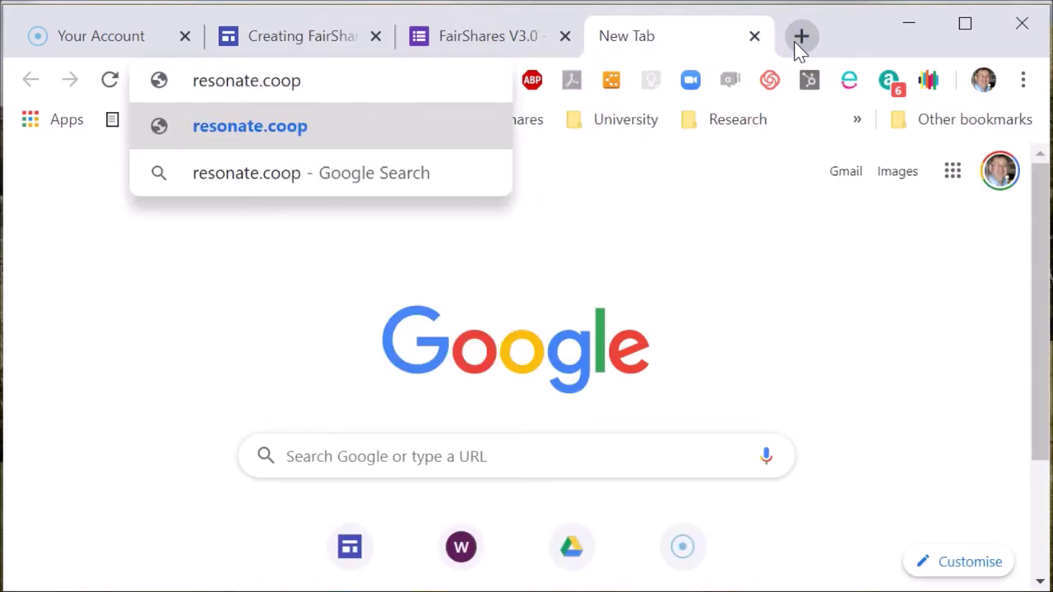
Replace the typed address with brave.coop, then with fairshares.loomio.org.
key("ctrl+a")
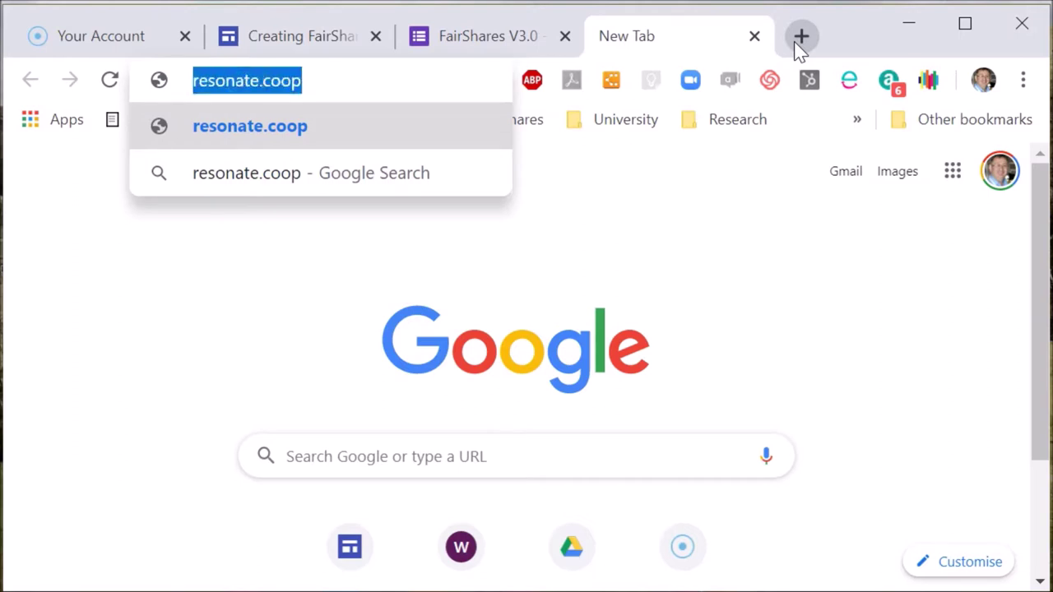
type("bnr")
key("BackSpace")
key("BackSpace")
type("rave")
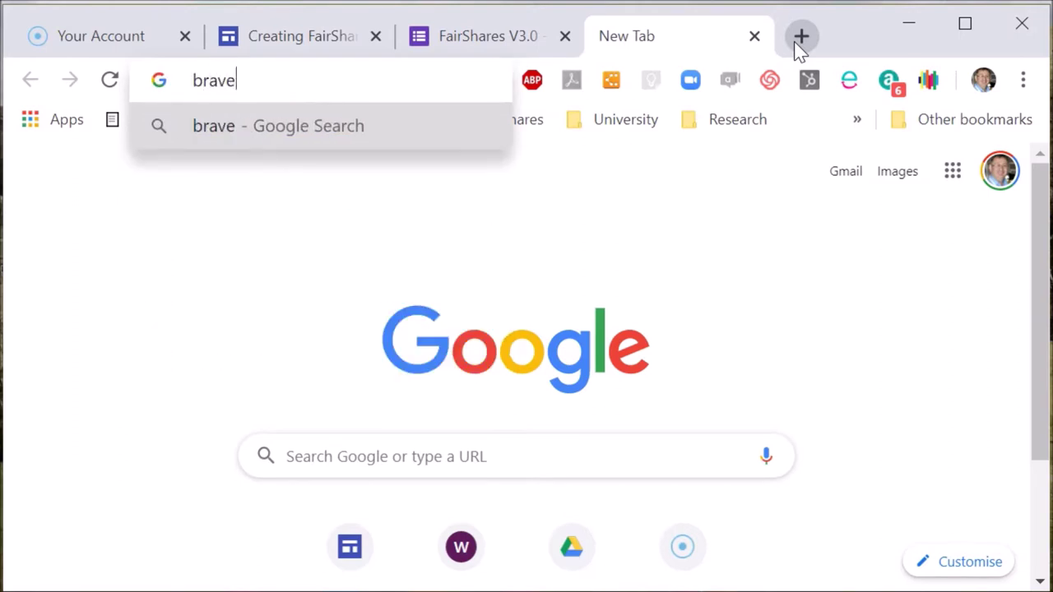
type(".coop")
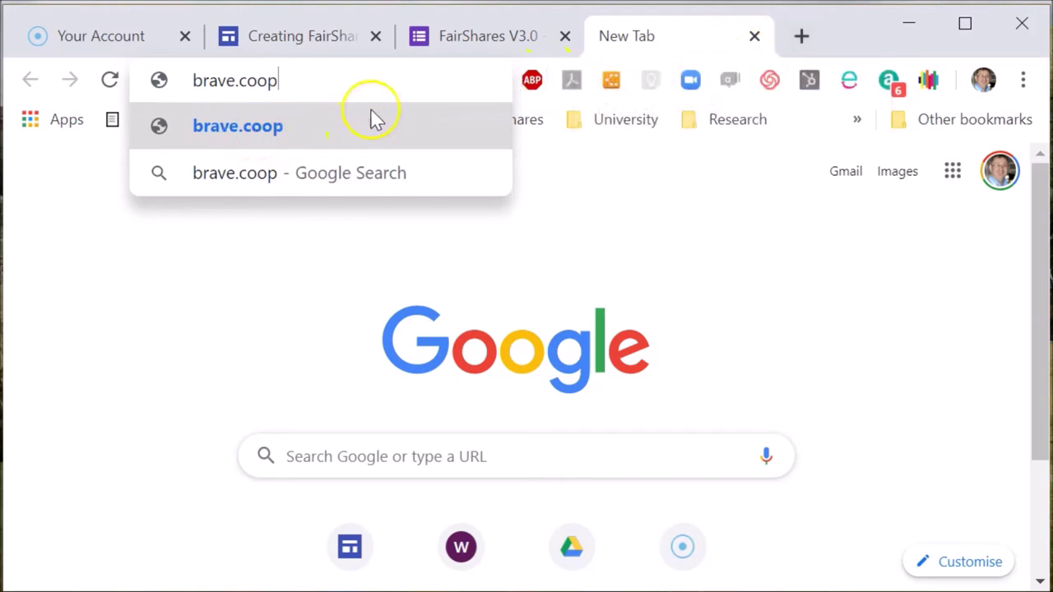
triple_click(315, 80)
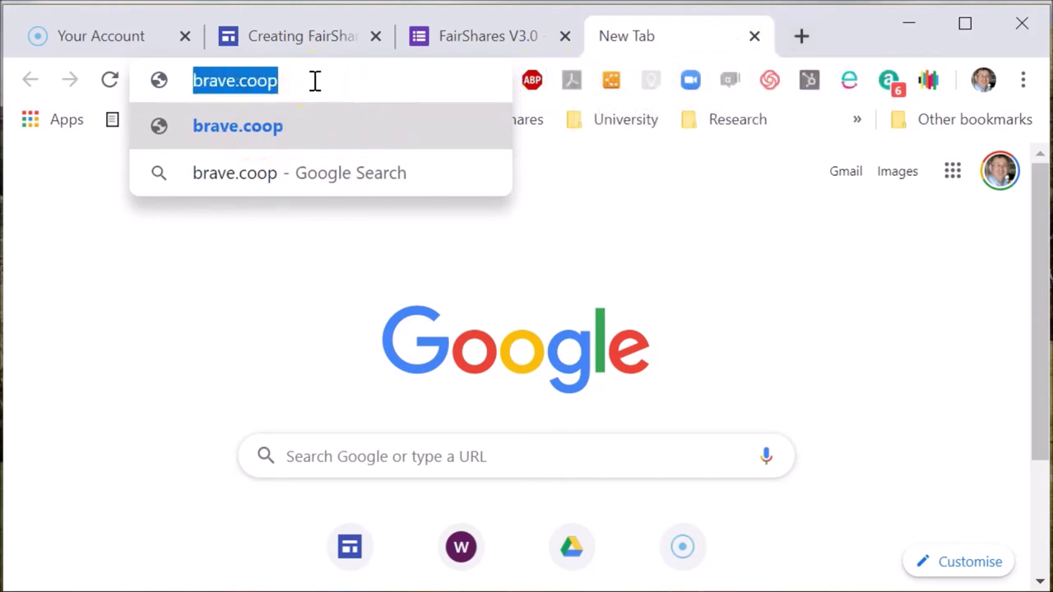
type("fairshares.loomio.org")
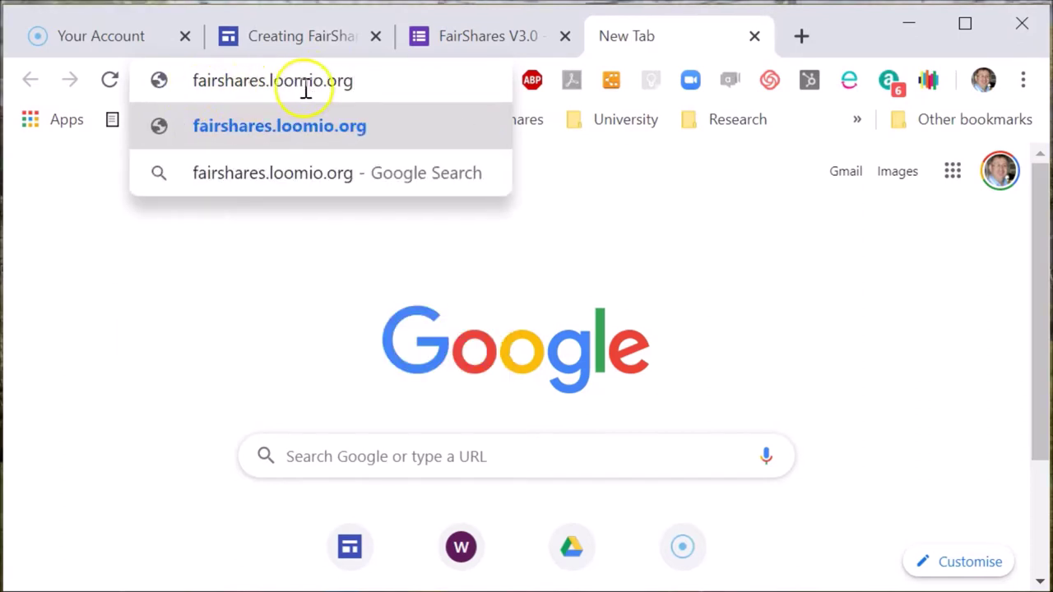
On the FairShares V3.0 form, fill in the contact's e-mail address.
left_click(477, 39)
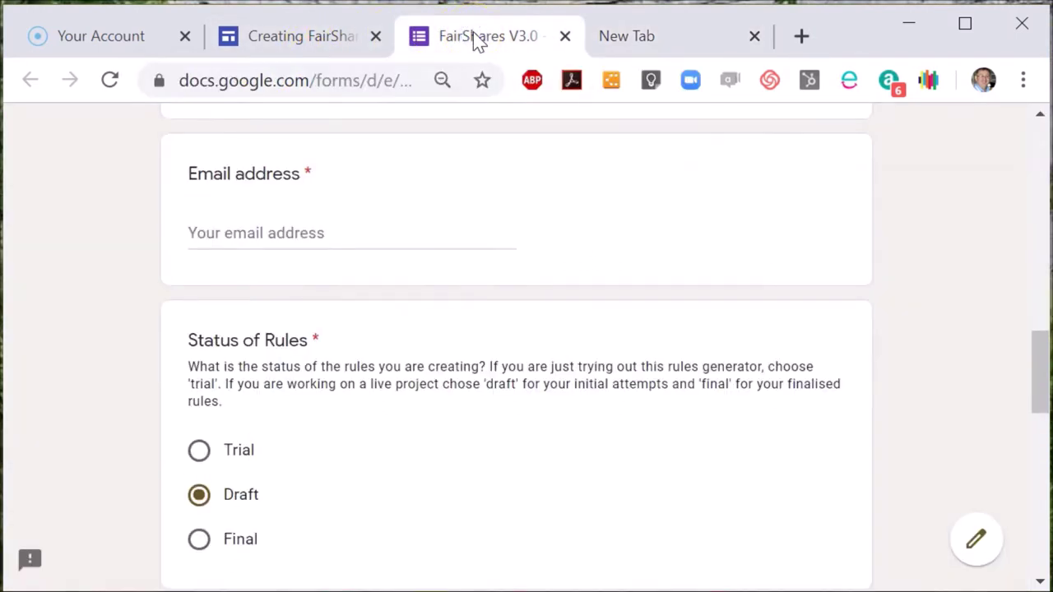
left_click_drag(1033, 385, 1023, 386)
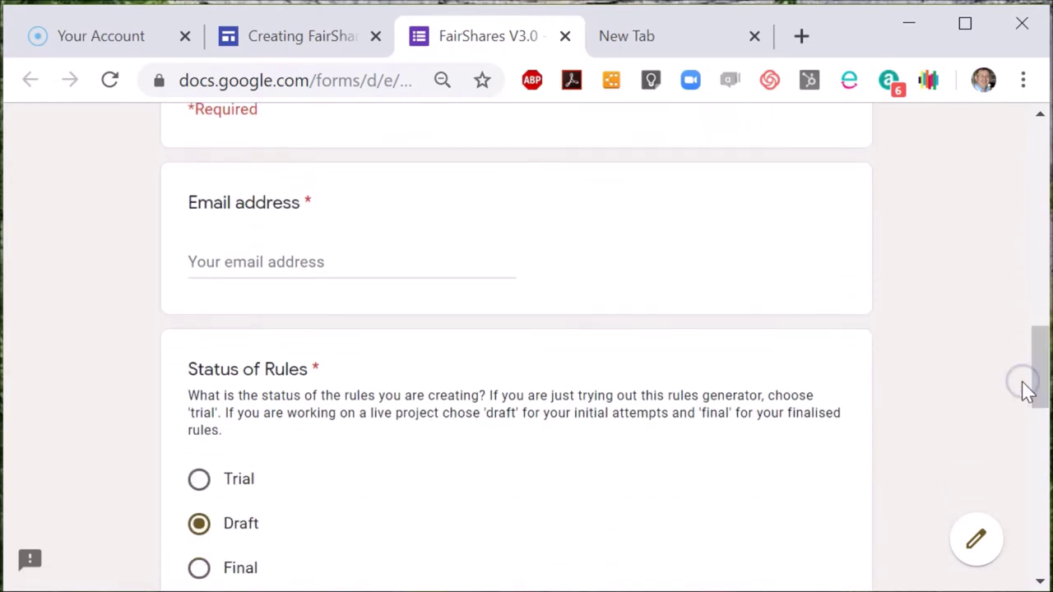
left_click(227, 261)
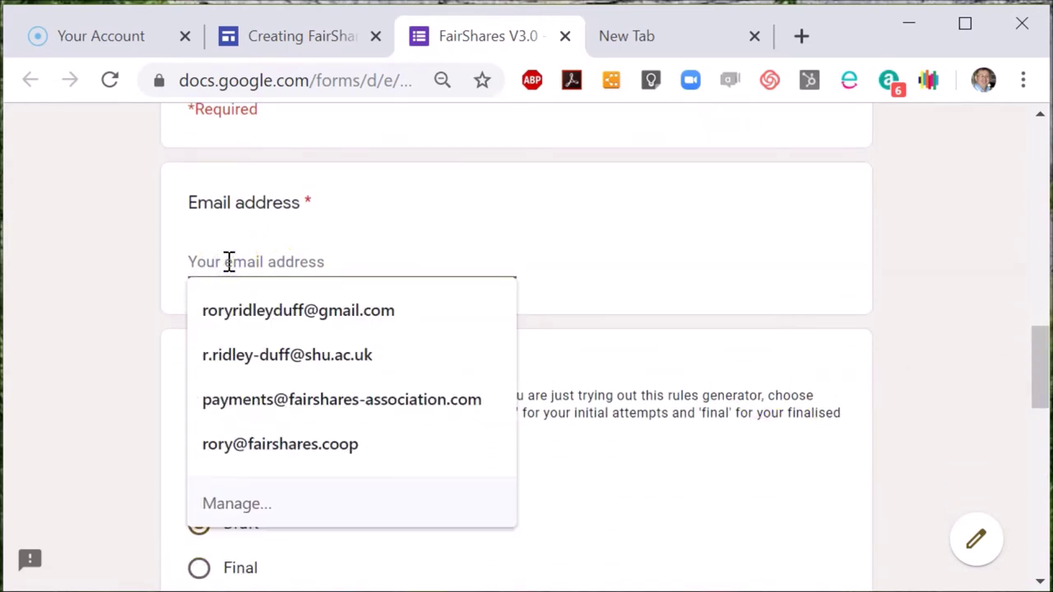
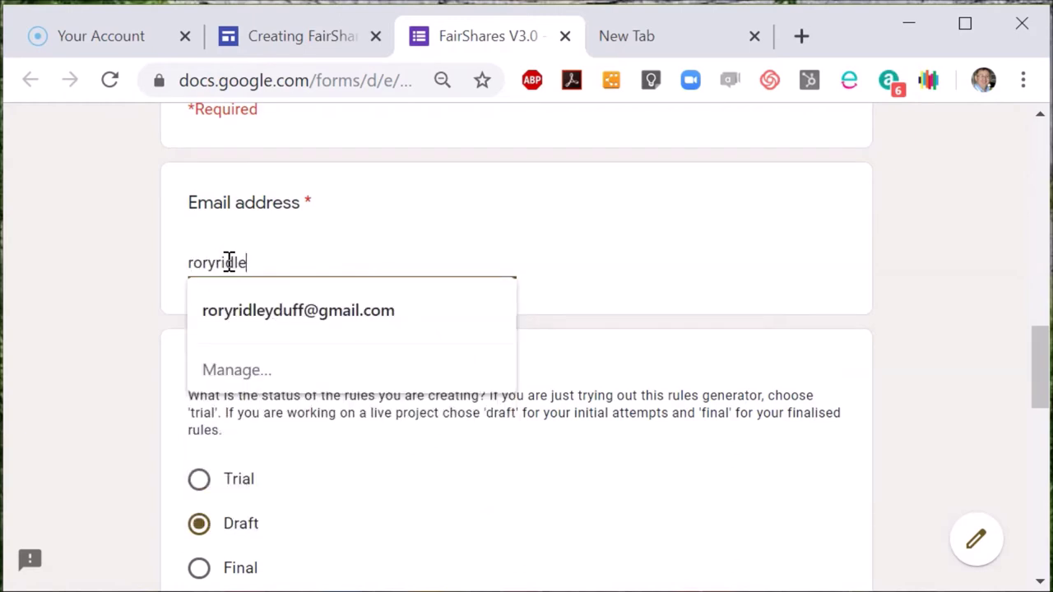
key("Tab")
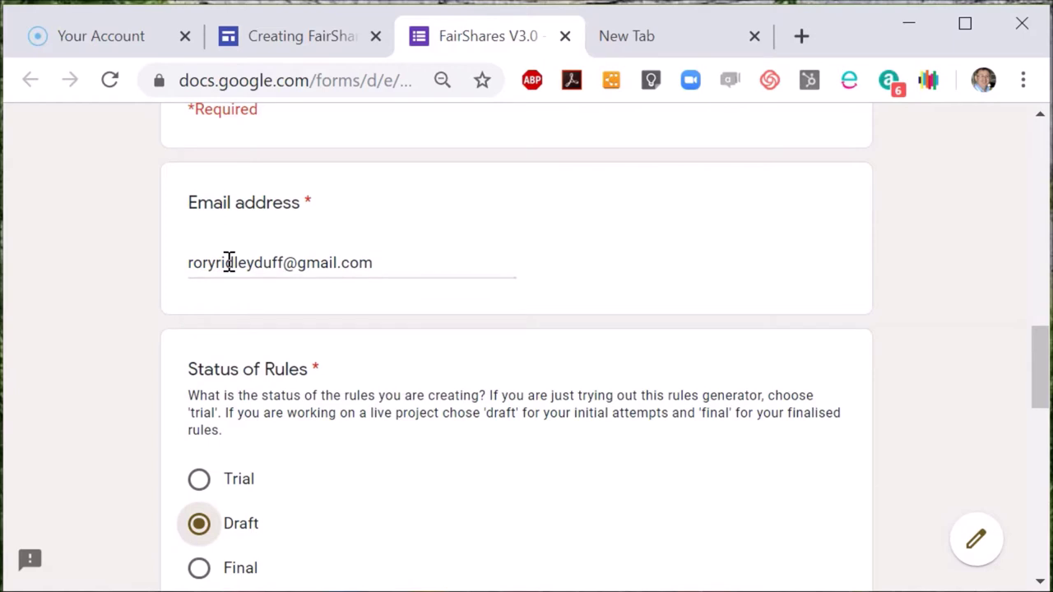
Accept the Creative Commons licence with Yes and continue to the Definitions page.
left_click_drag(1043, 383, 1042, 434)
left_click(197, 519)
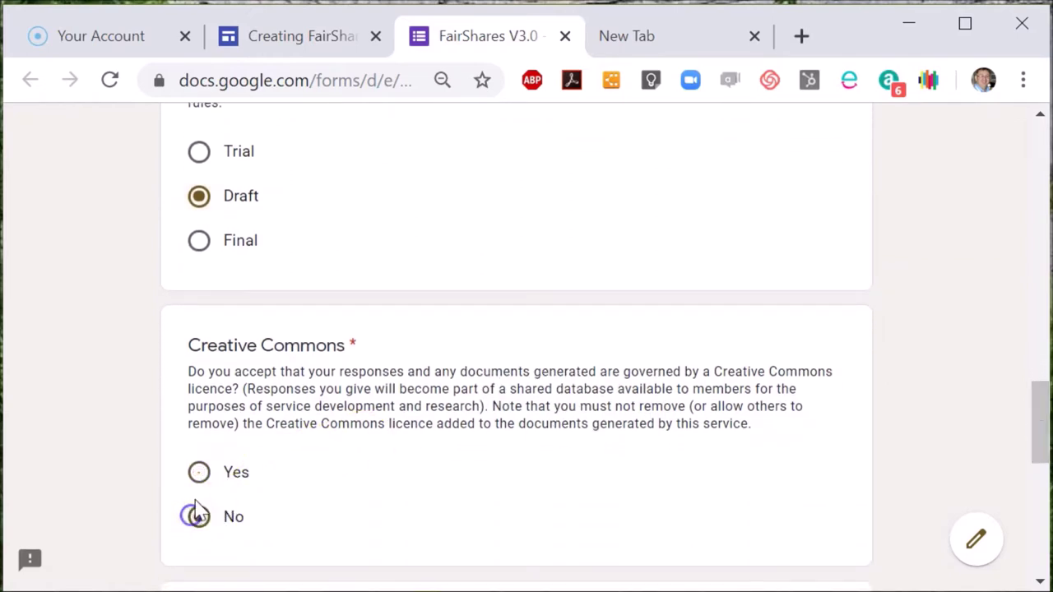
left_click(200, 475)
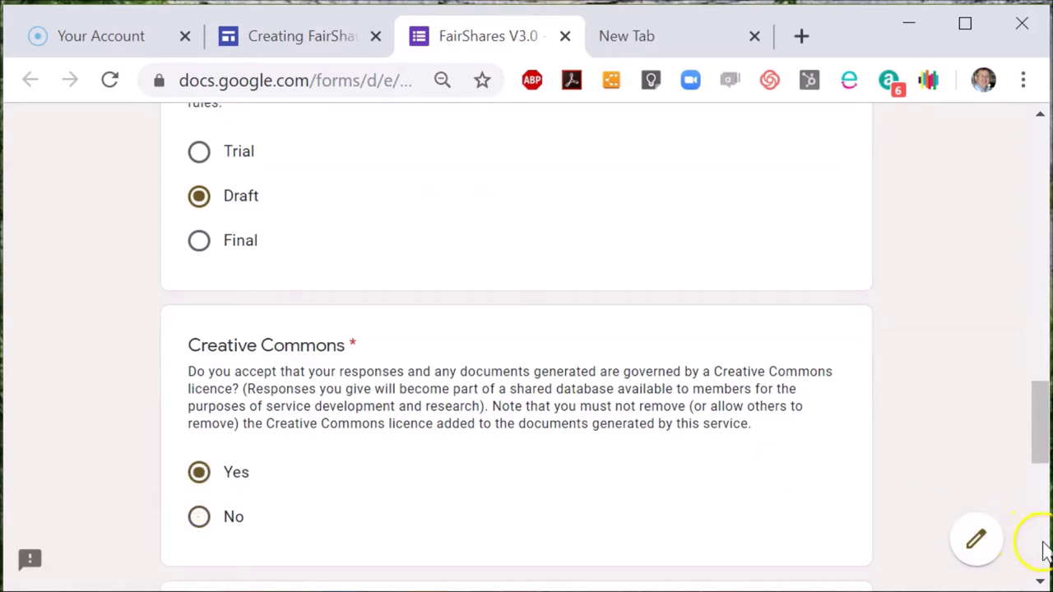
left_click(1043, 552)
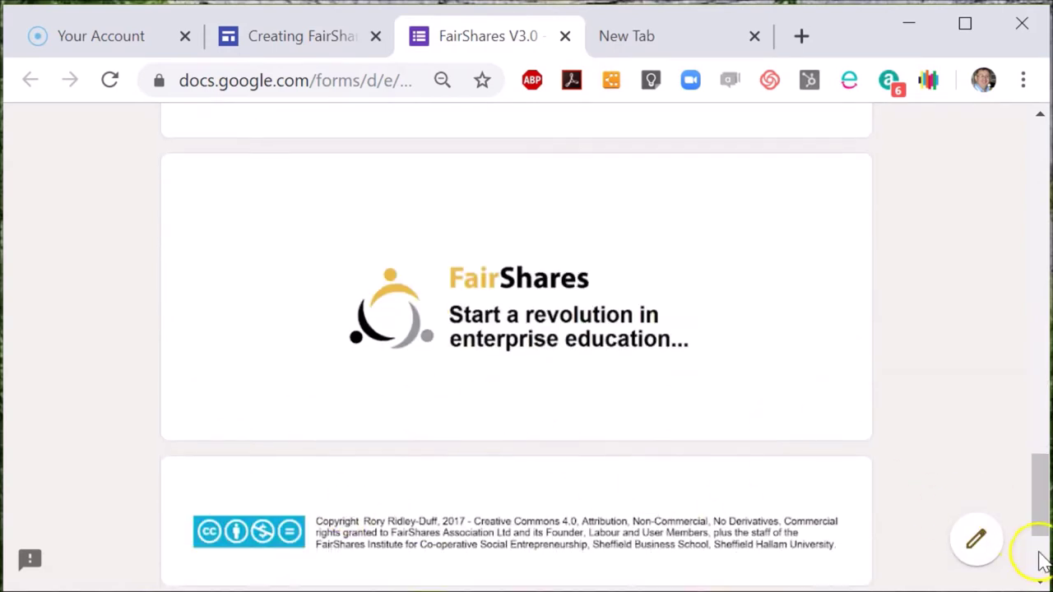
left_click(1042, 559)
left_click(196, 428)
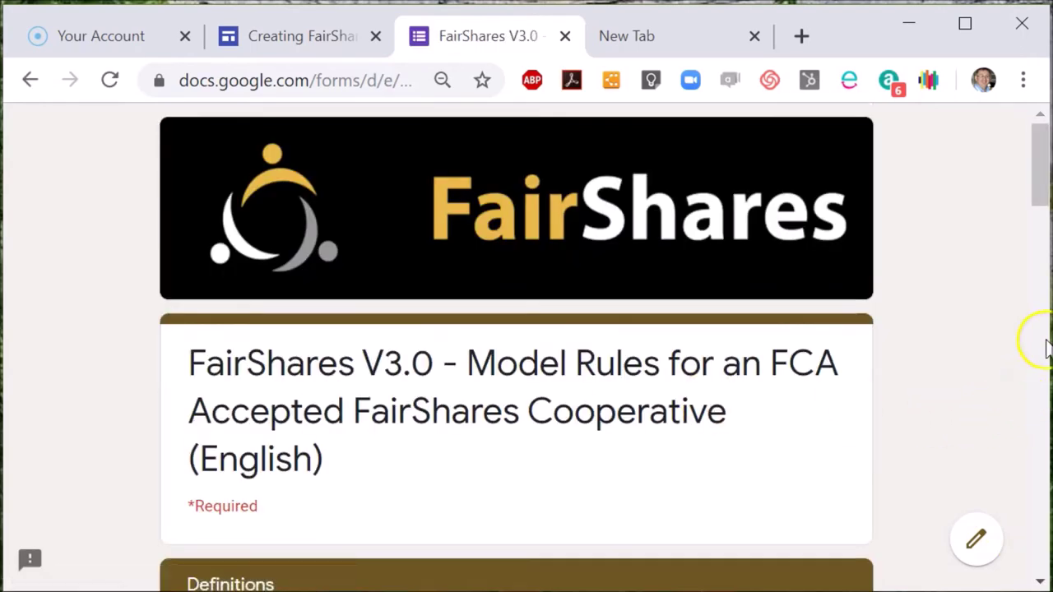
Enter the author's first name and last name.
left_click(1043, 346)
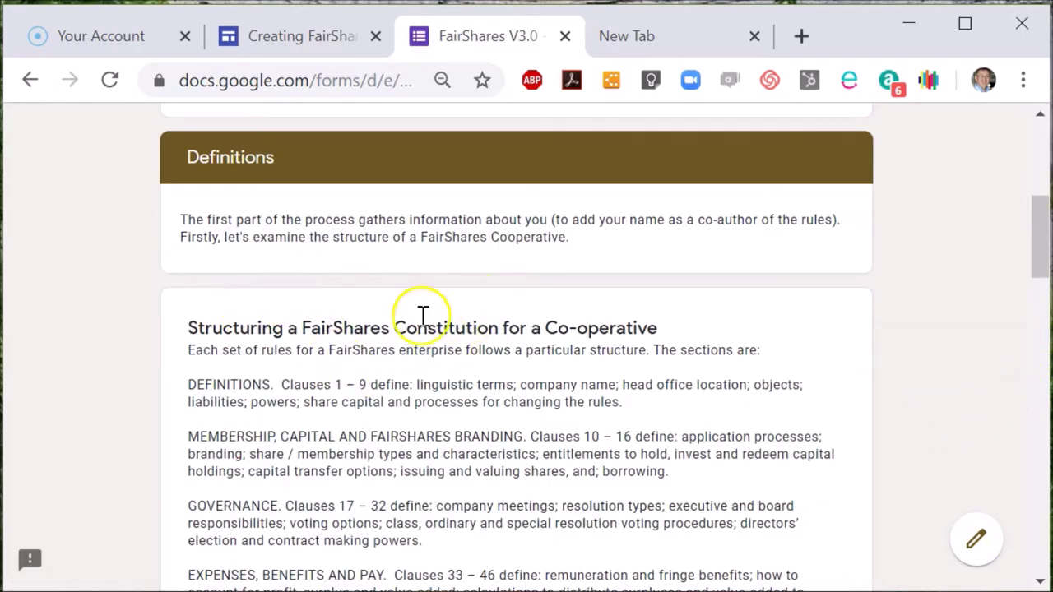
left_click(1043, 510)
left_click(1043, 510)
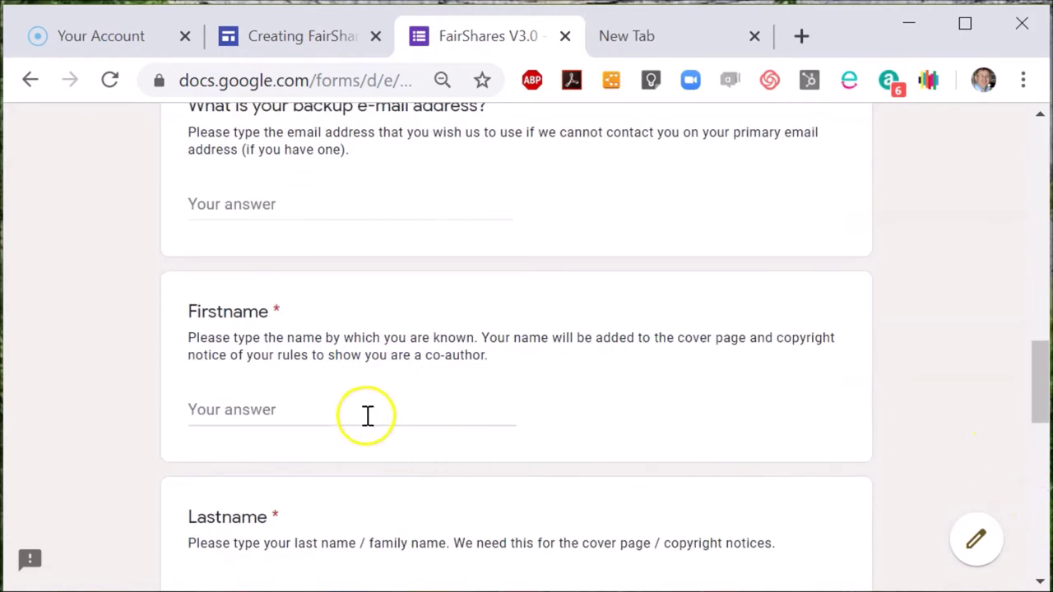
left_click(353, 399)
key("Tab")
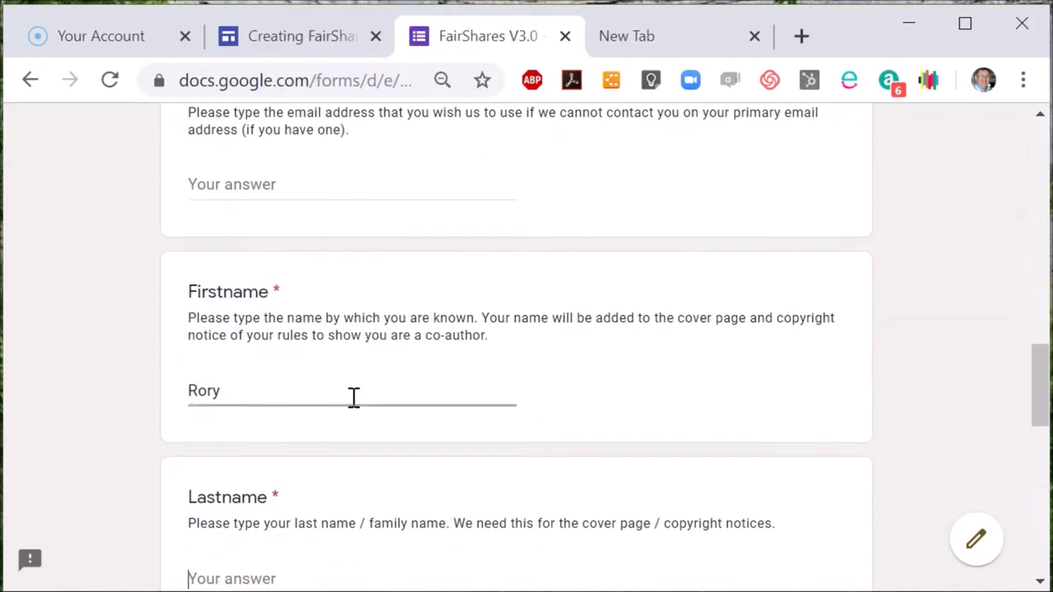
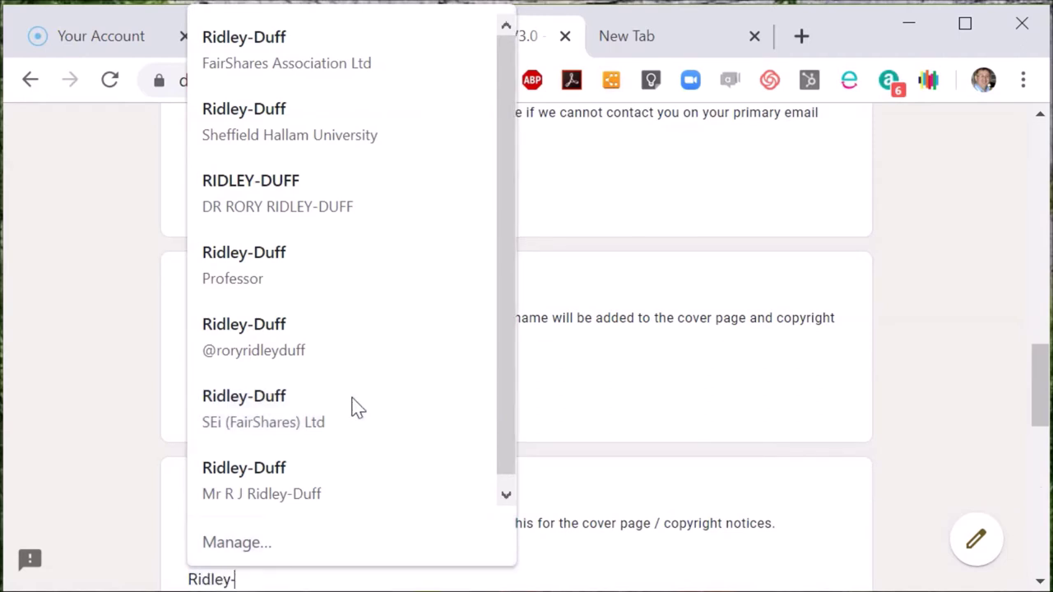
key("Tab")
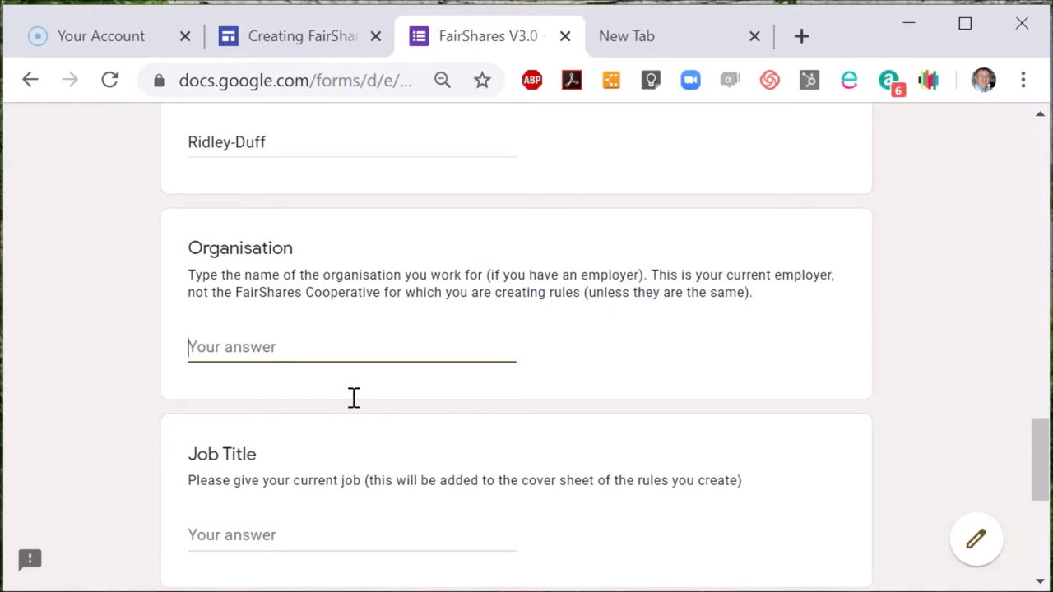
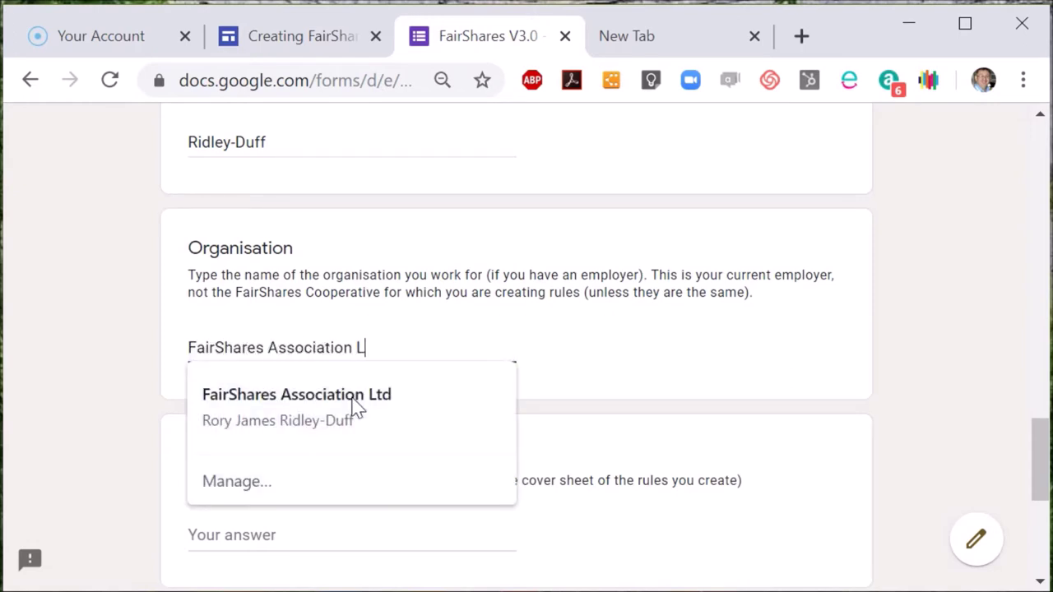
key("Tab")
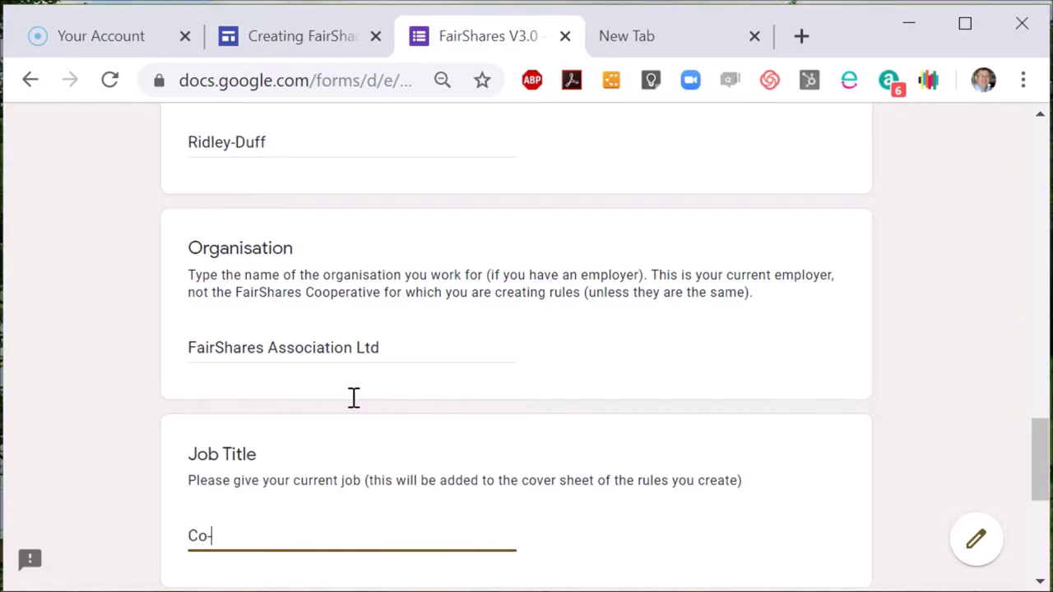
key("Tab")
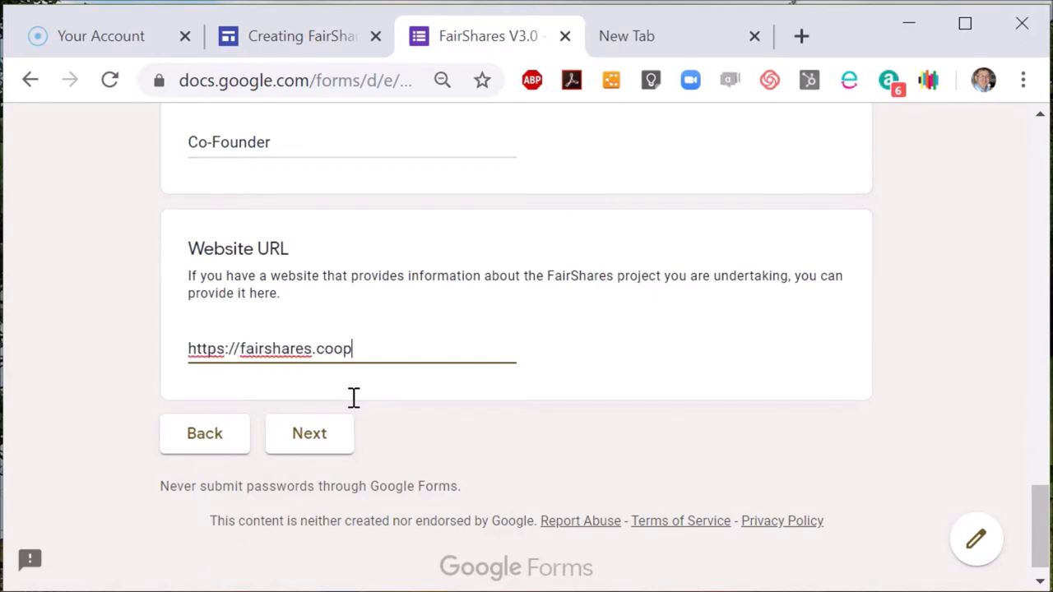
left_click(327, 434)
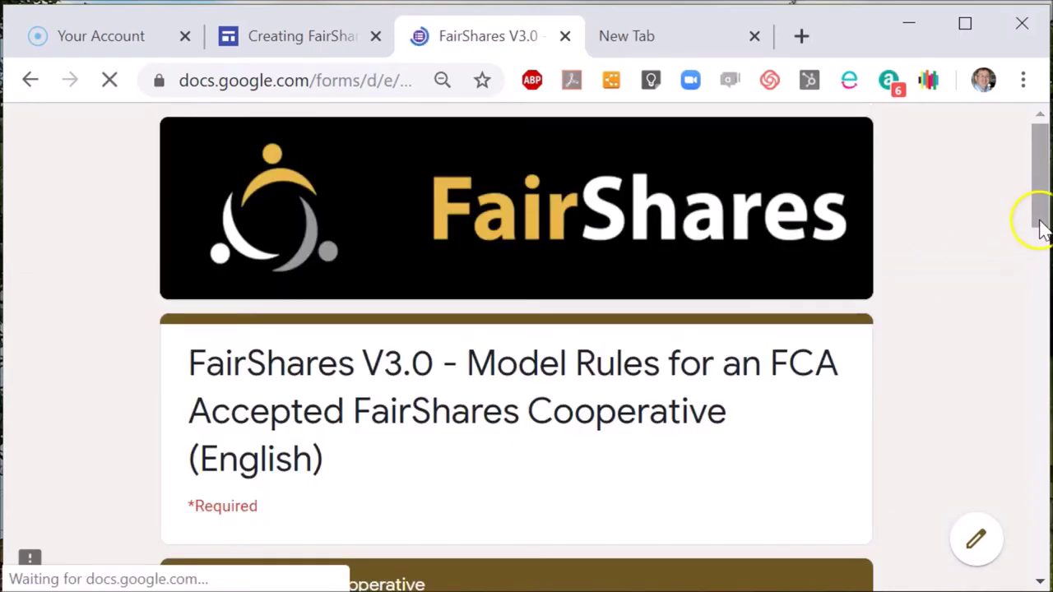
Enter the co-operative's address and the name Create a Better Co-operative Ltd.
left_click(1041, 245)
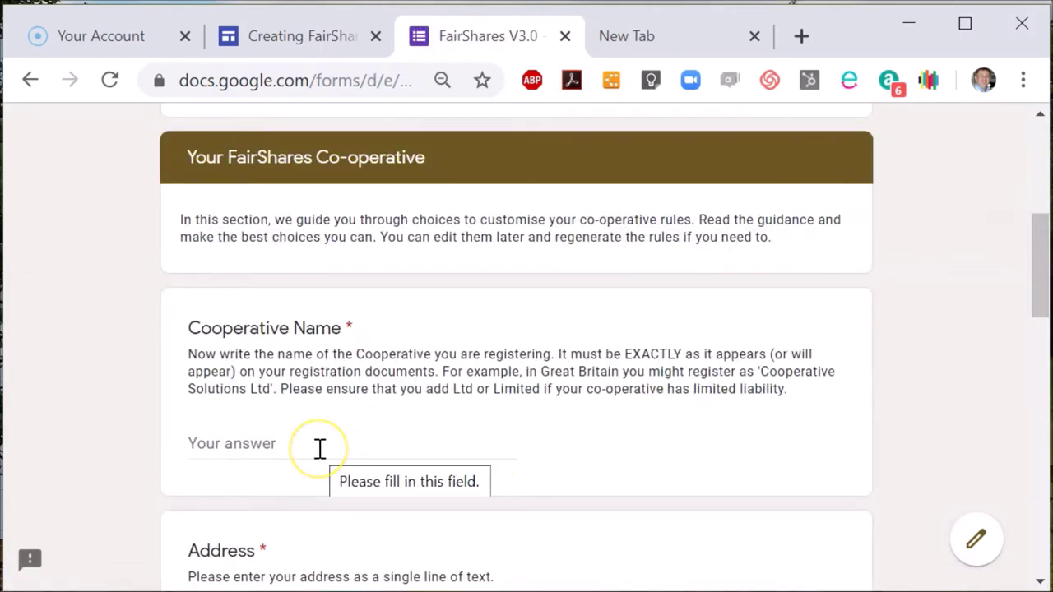
left_click_drag(1037, 258, 1033, 295)
left_click(268, 516)
type("4")
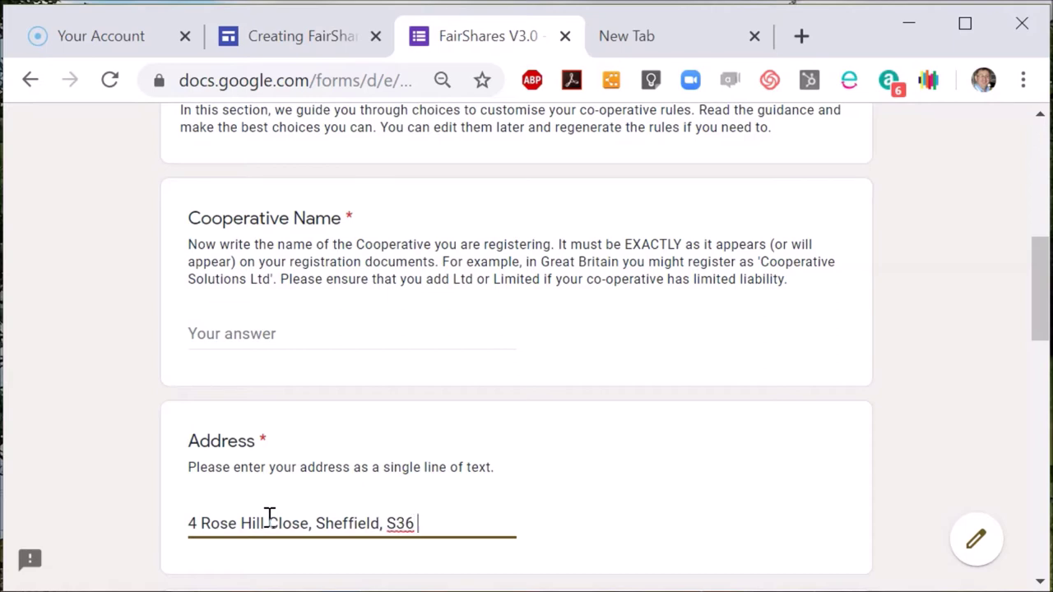
left_click(236, 332)
type("Create a Better Co-operative Ltd")
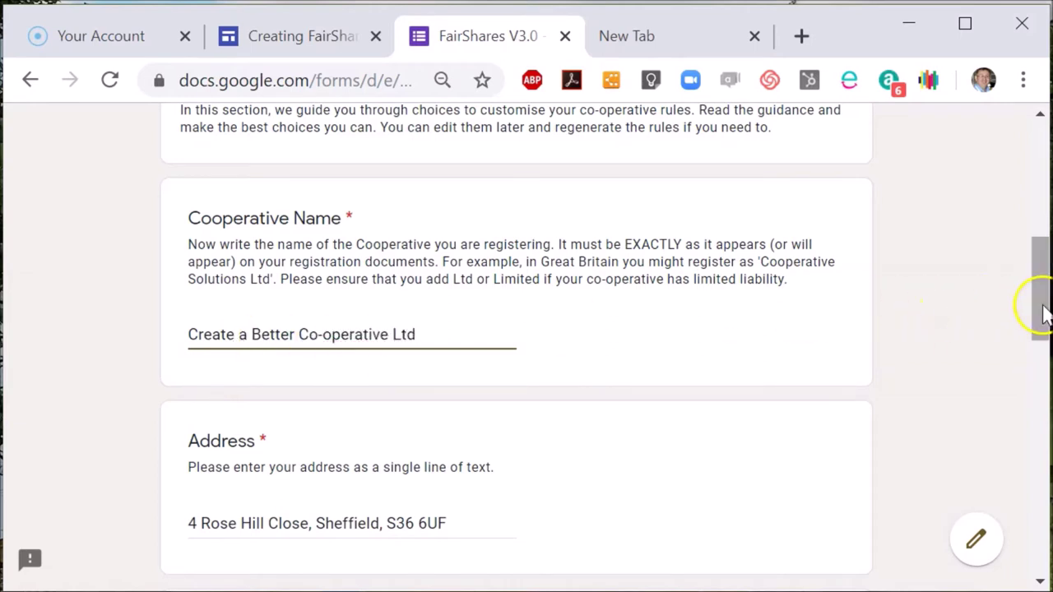
left_click_drag(1043, 313, 1041, 400)
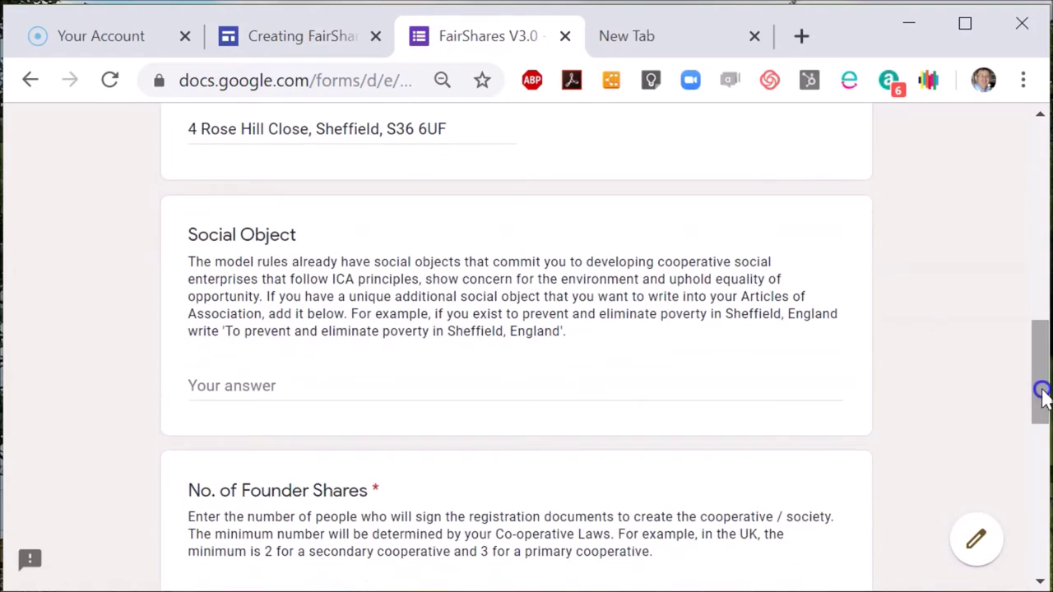
type("o p")
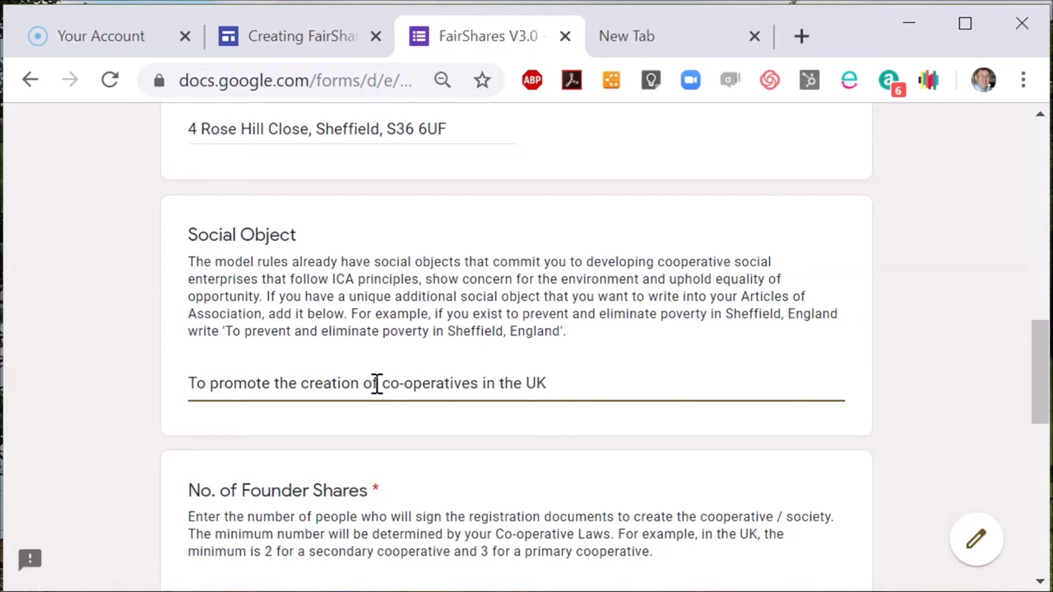
Add the social object, set 3 founder shares, value 1, capital 3, and continue.
left_click_drag(1034, 388, 1037, 457)
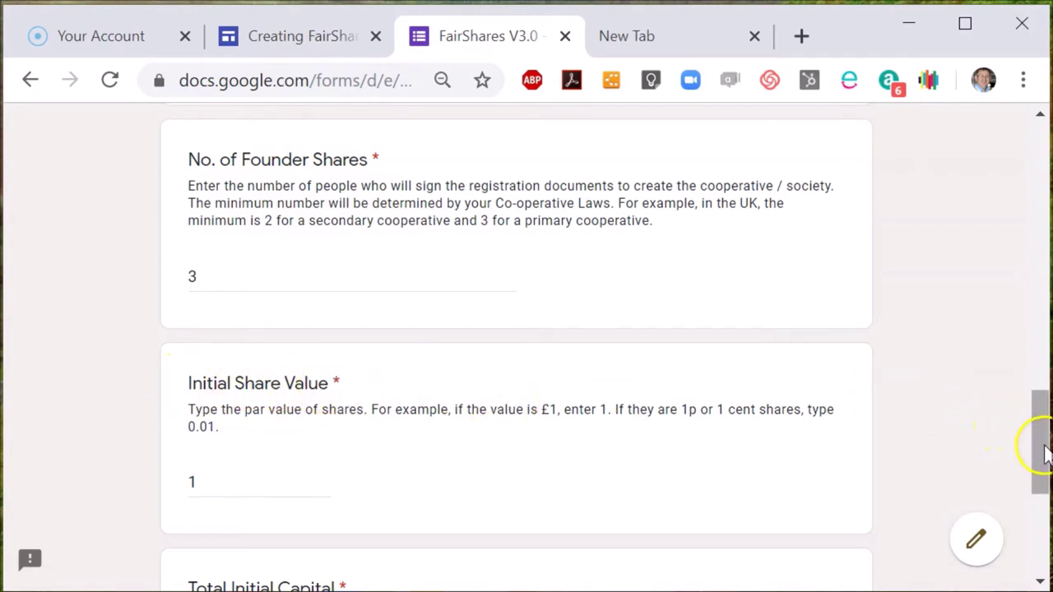
left_click_drag(1040, 449, 1041, 535)
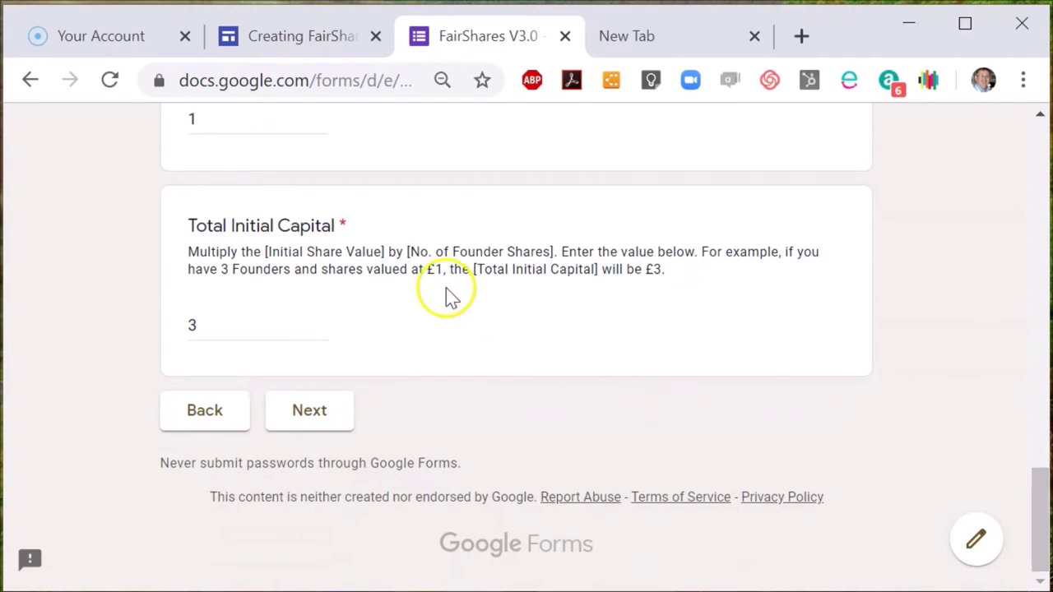
left_click(312, 413)
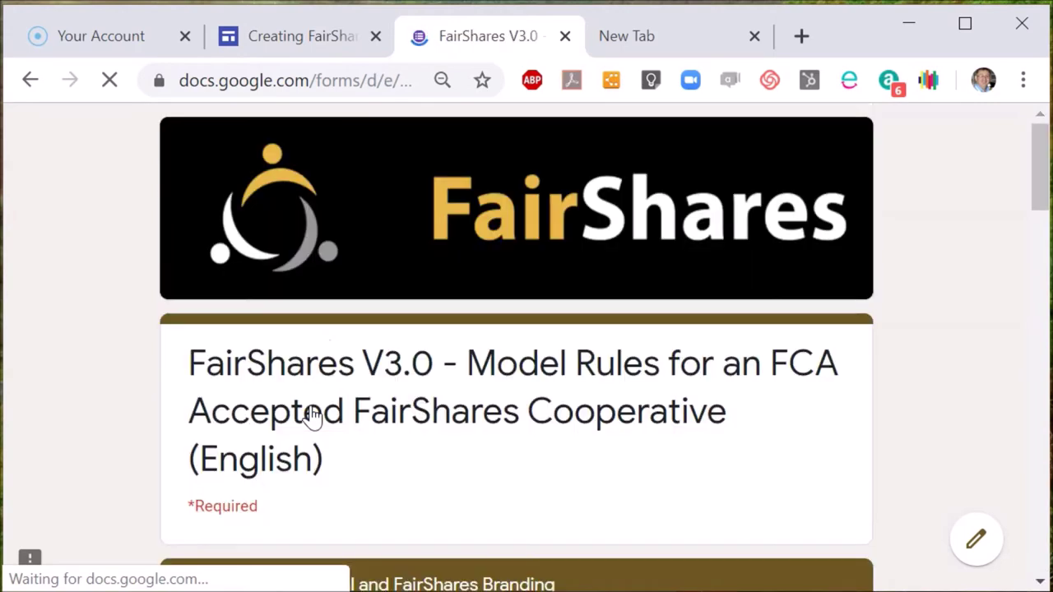
Name share classes Founder, User and Community, set Initial Share Purchase to 15%, and continue.
left_click_drag(1040, 183, 1040, 268)
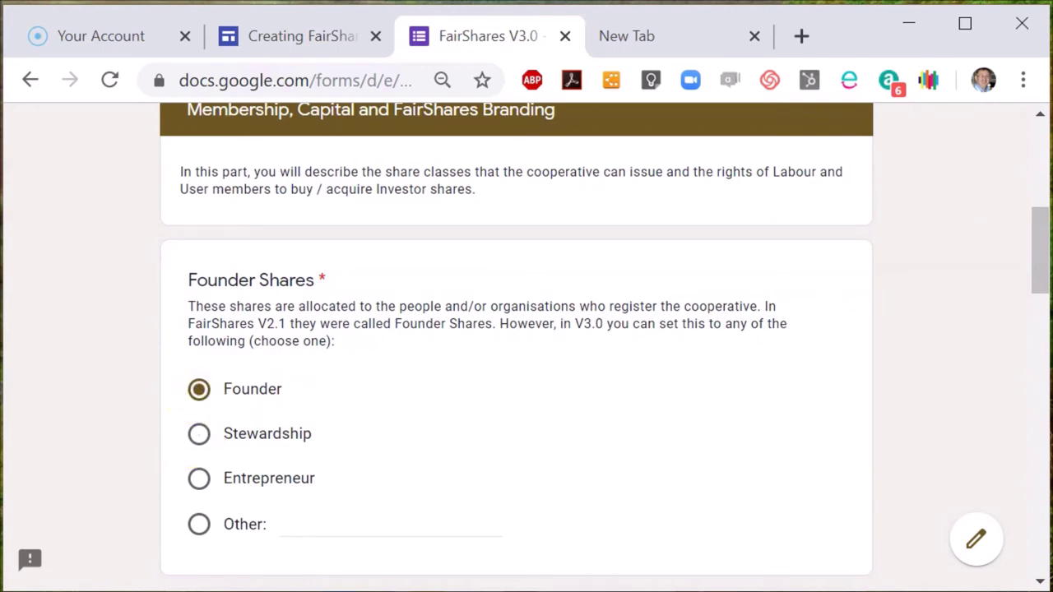
left_click_drag(1042, 265, 1045, 399)
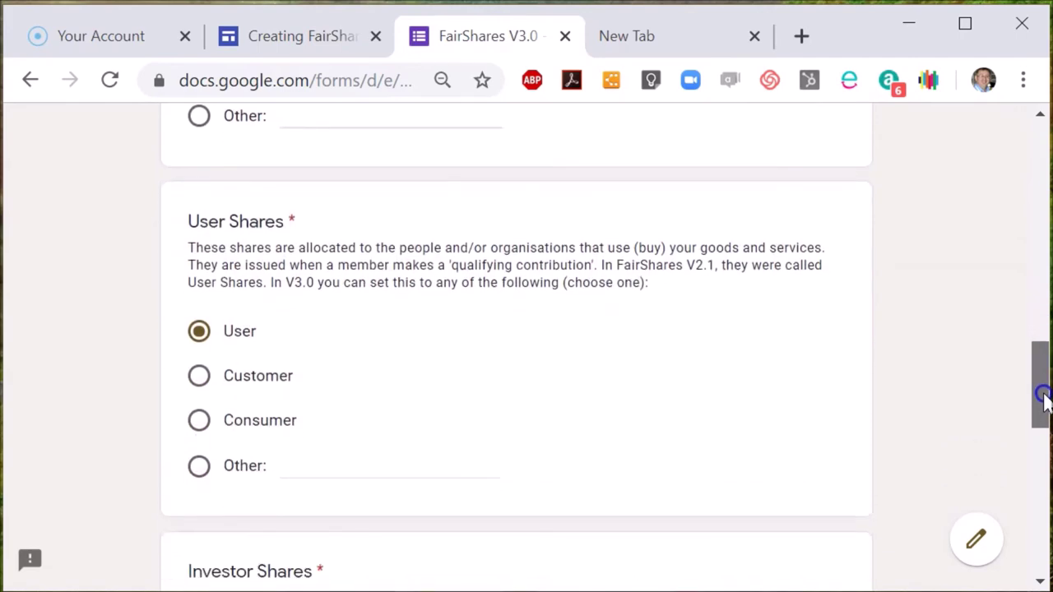
left_click(1043, 448)
left_click(261, 335)
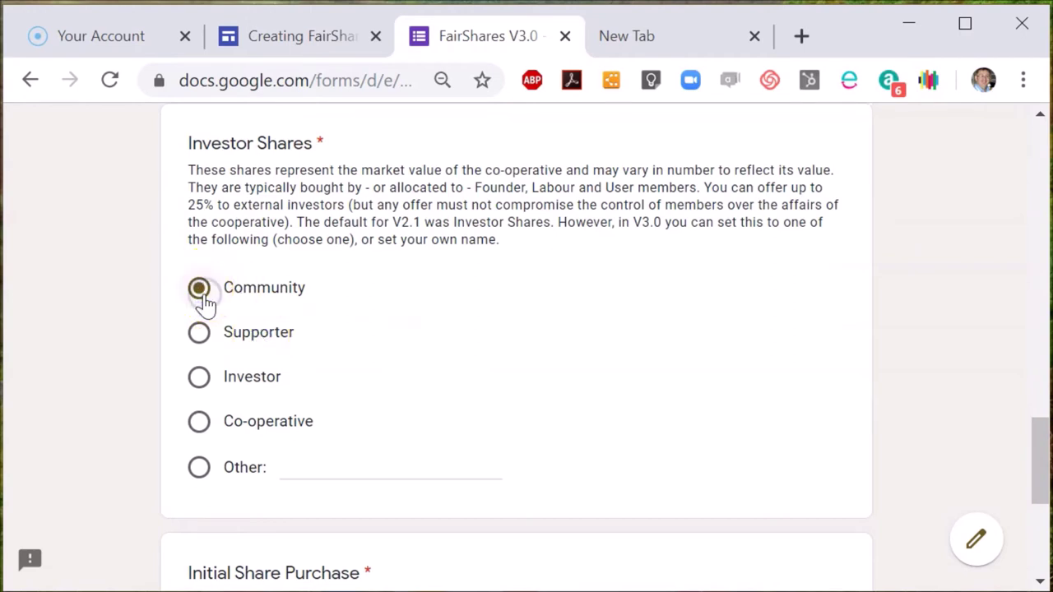
left_click_drag(1041, 486, 1038, 536)
left_click(323, 411)
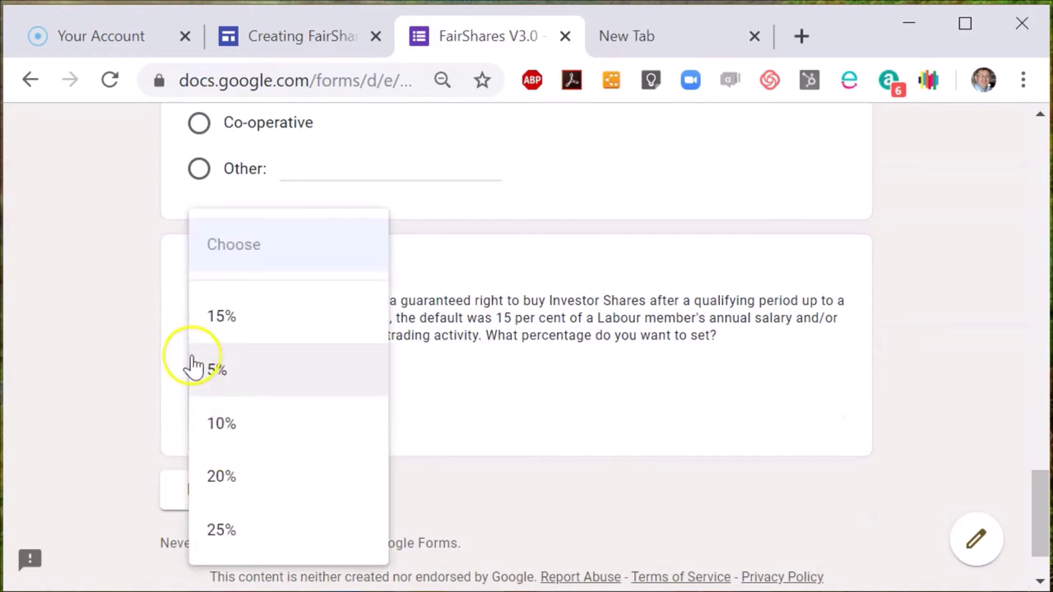
left_click(205, 329)
left_click(289, 492)
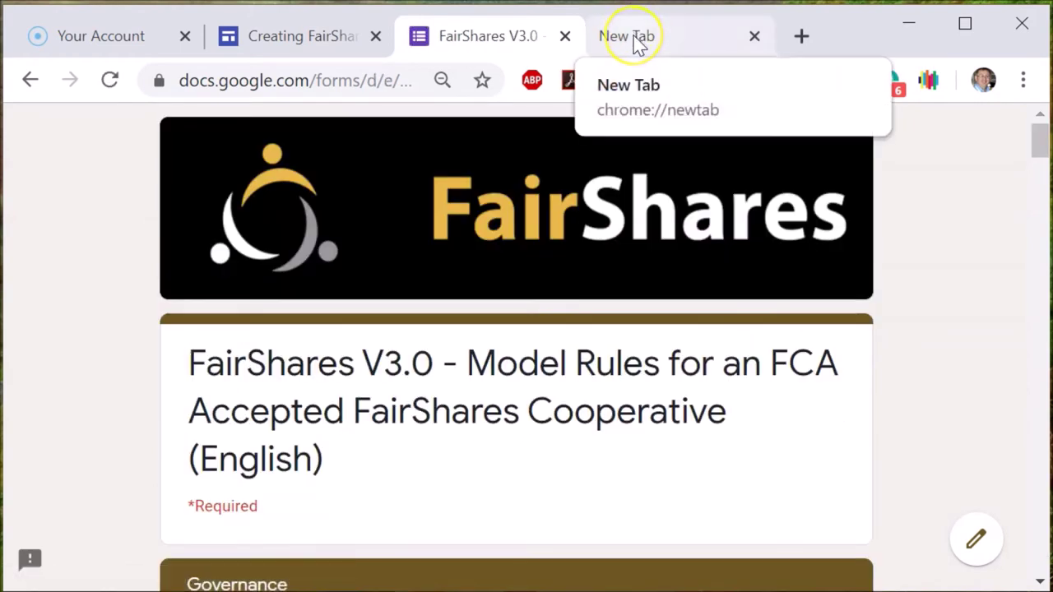
Load fairshares.coop/wiki in the spare browser tab.
left_click(635, 41)
left_click(376, 87)
key("ctrl+shift+Left")
key("ctrl+shift+Left")
key("ctrl+shift+Left")
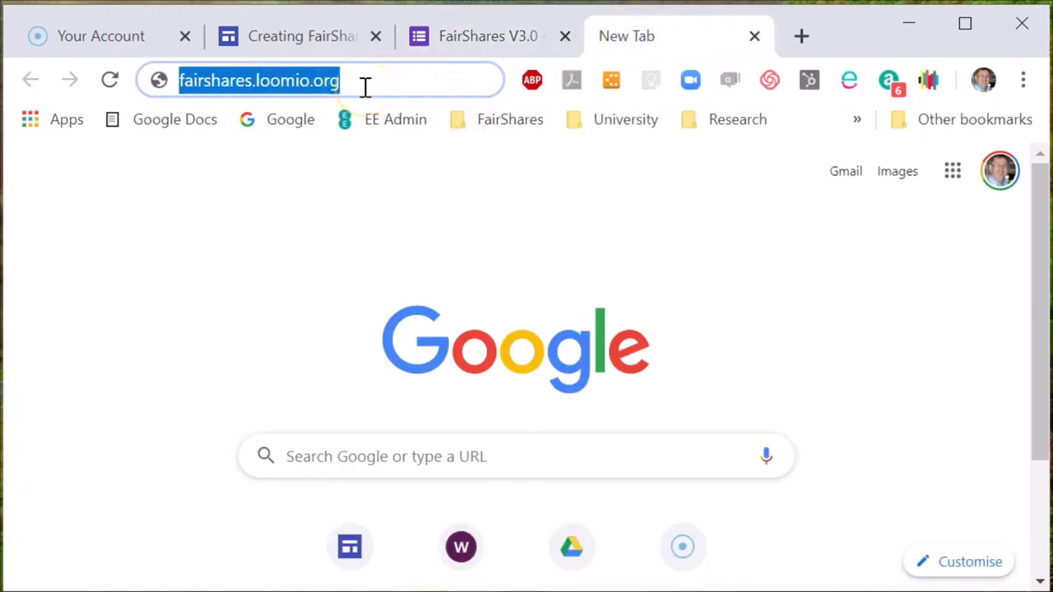
type("fairshares.")
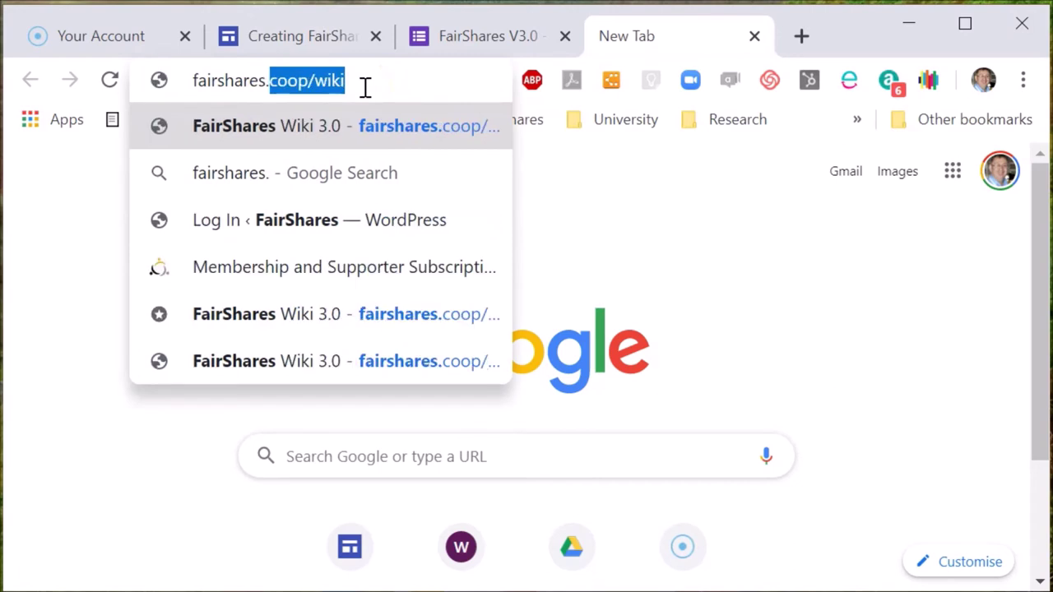
type("coop/")
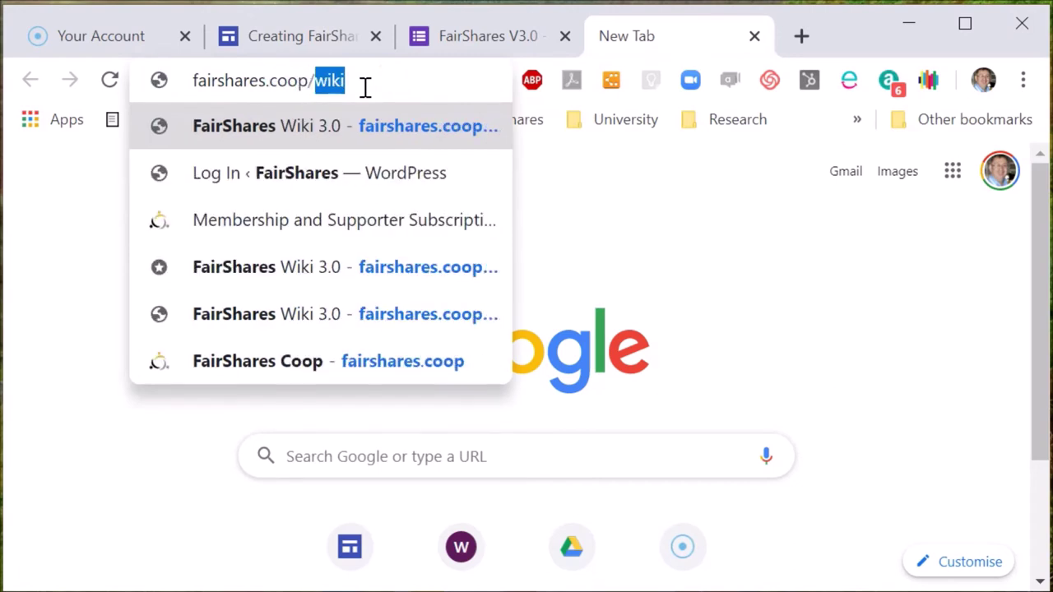
type("wiki")
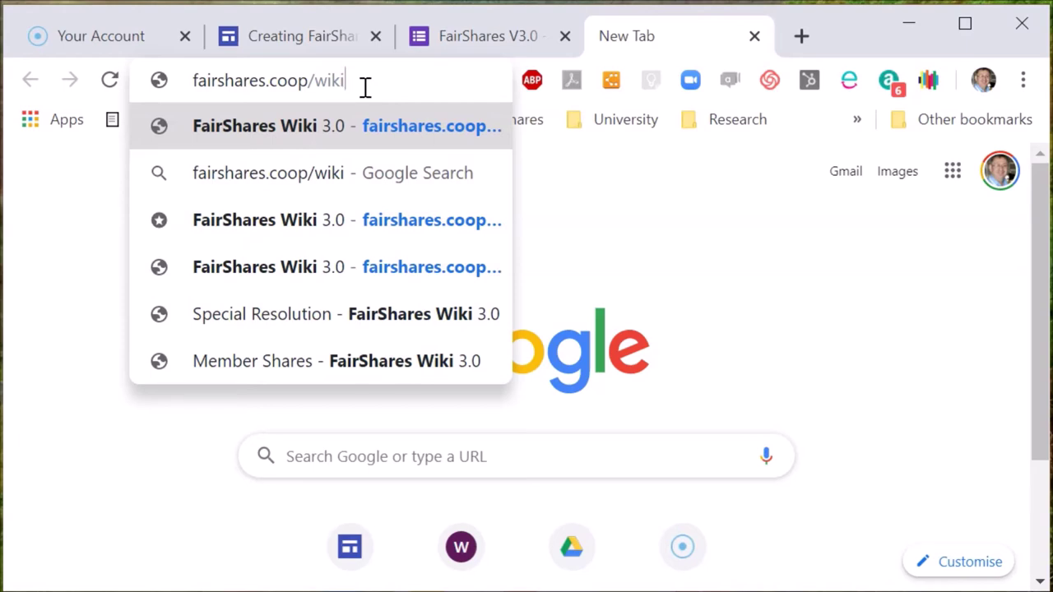
key("Return")
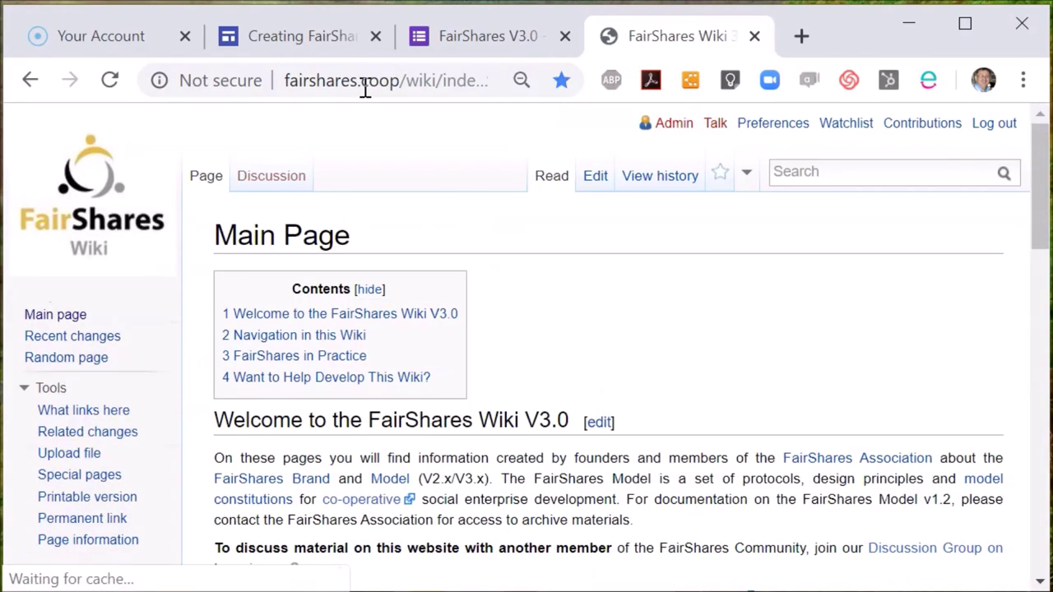
Search the wiki for Member Shares, read the article, then close the wiki tab.
left_click(824, 167)
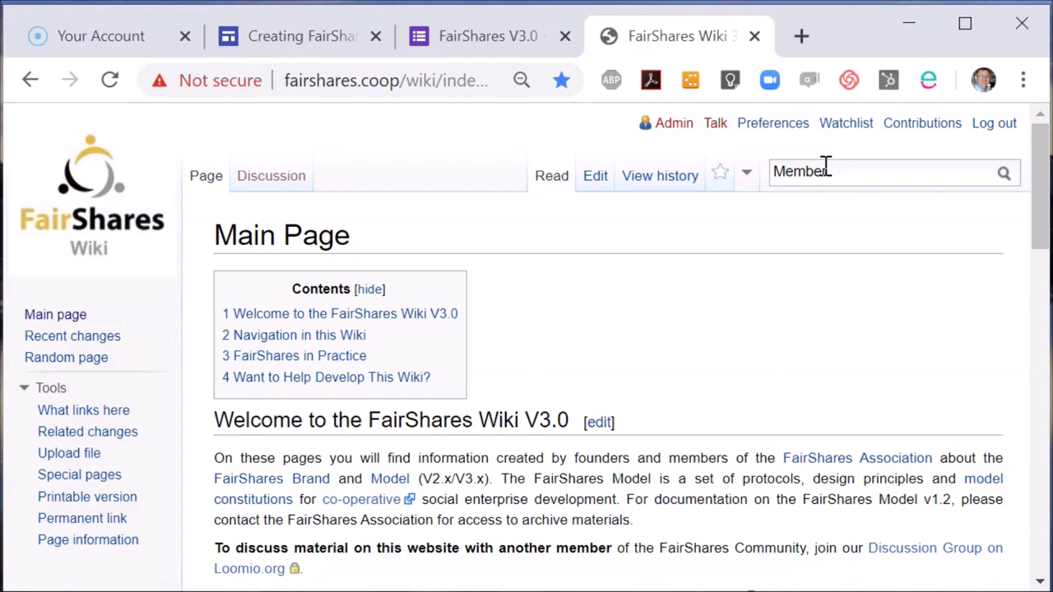
type("Member Shares")
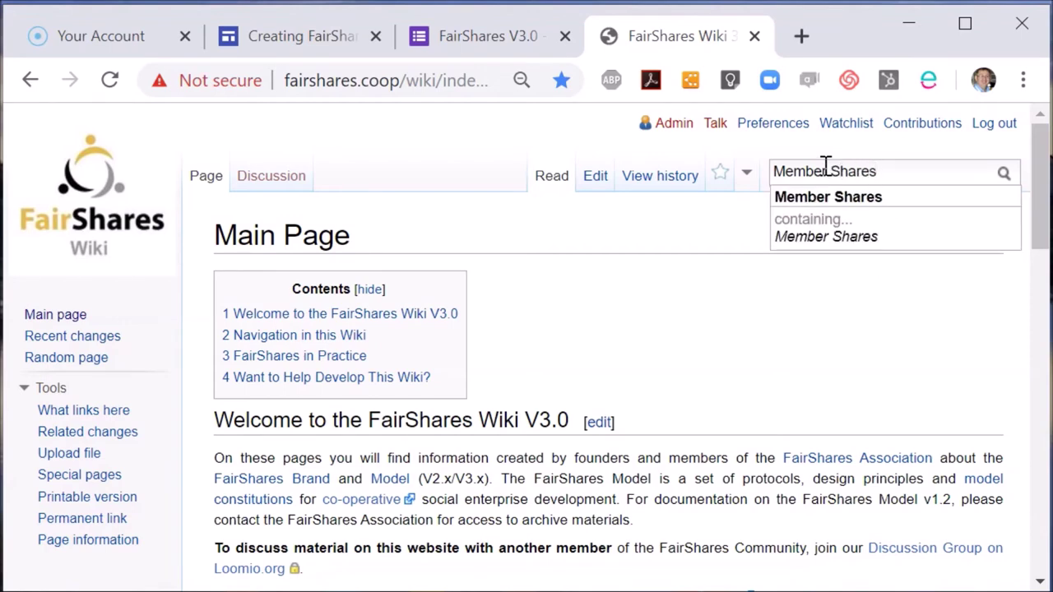
left_click(827, 195)
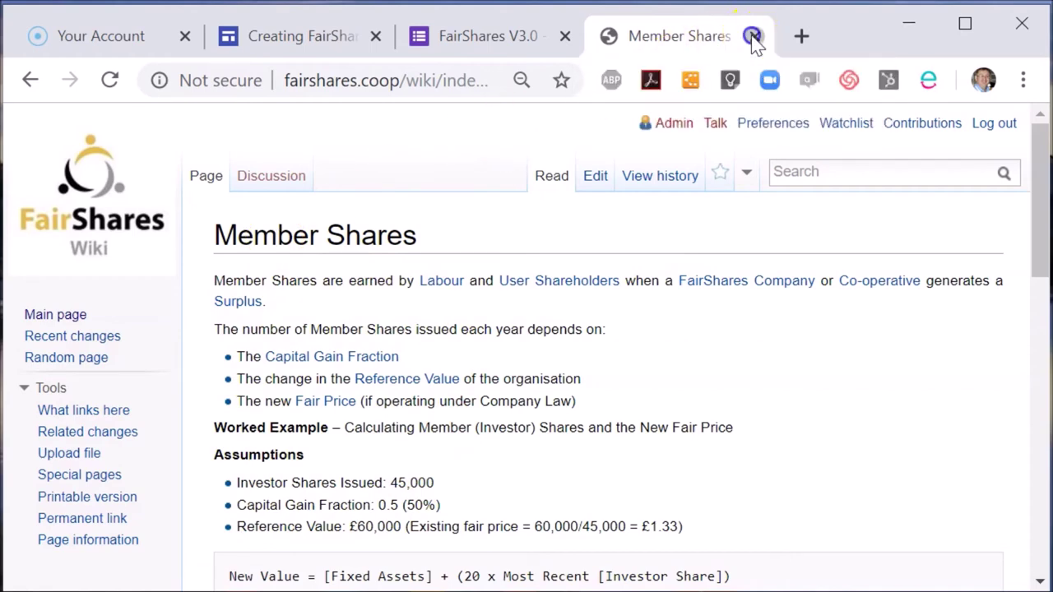
left_click(754, 36)
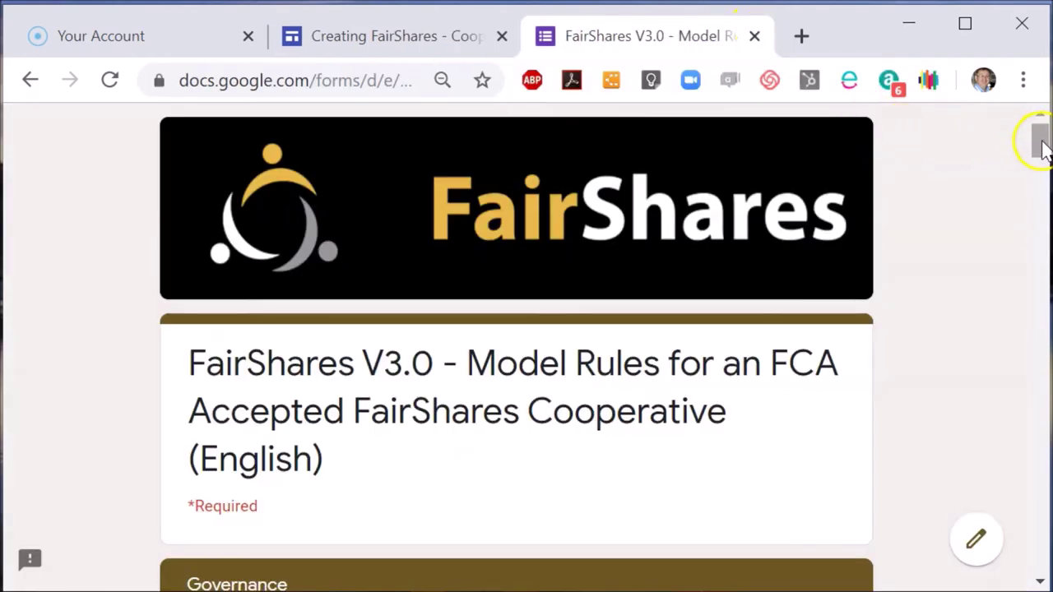
Keep Board as the governing body label, review the director questions, and continue.
left_click_drag(1041, 141, 1045, 260)
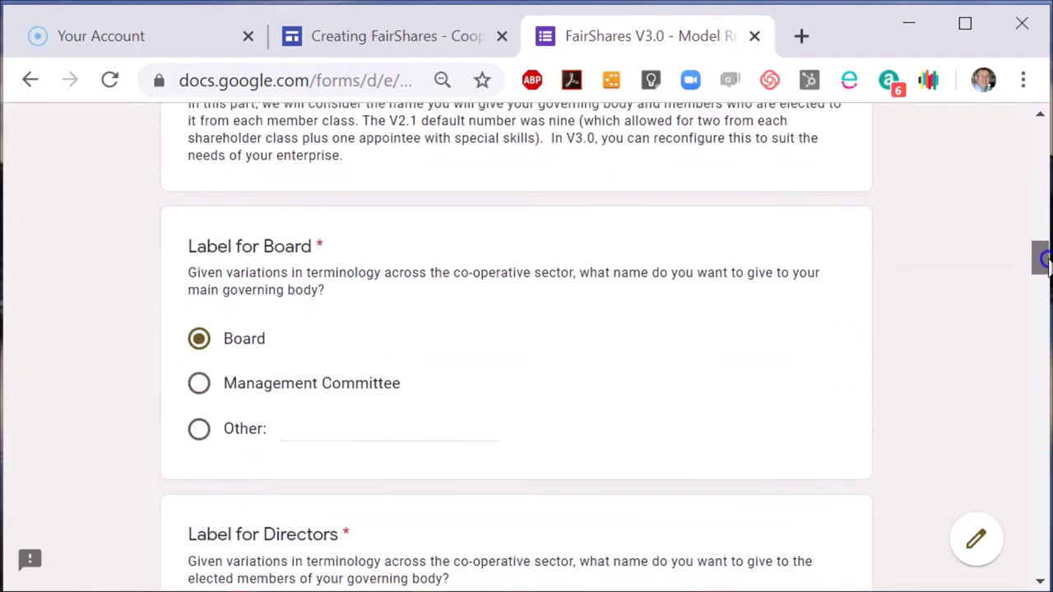
left_click(198, 393)
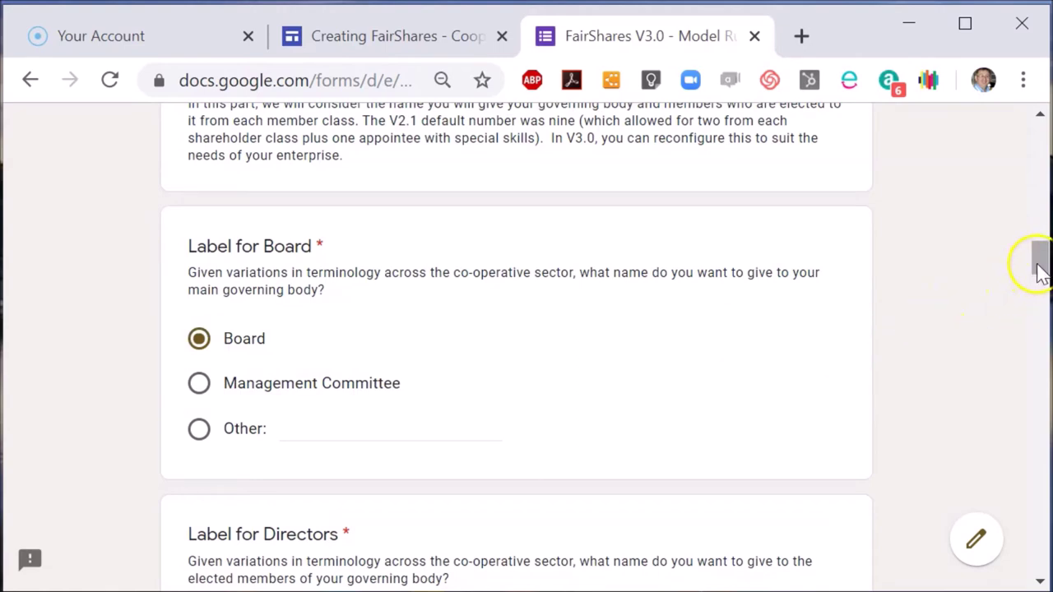
left_click_drag(1039, 265, 1040, 552)
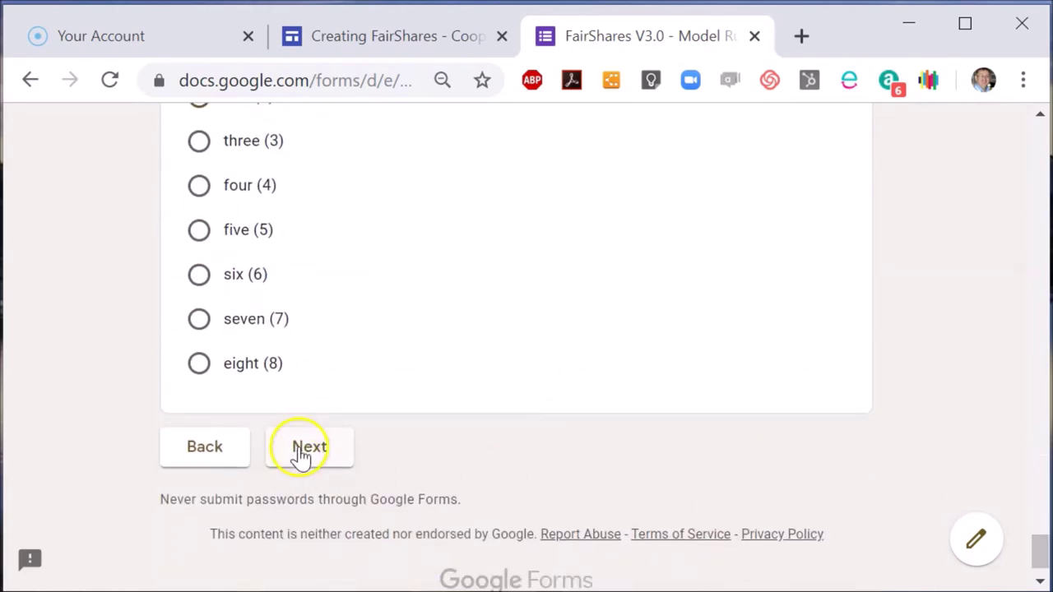
left_click(301, 456)
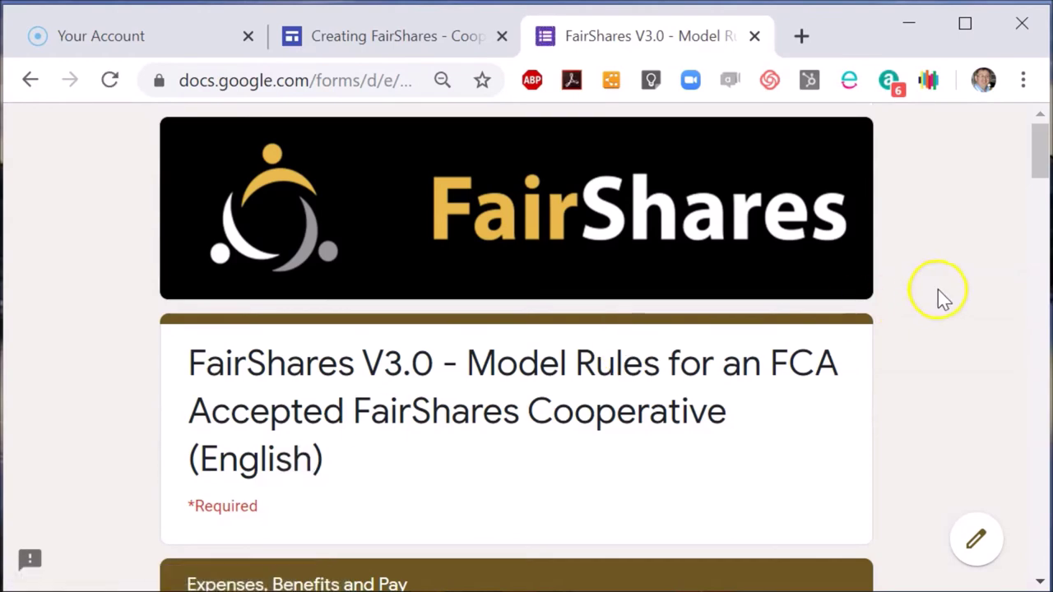
Set Labour Share Fraction to 0.35 in the Expenses section and continue to Dispute Resolution.
left_click(1041, 312)
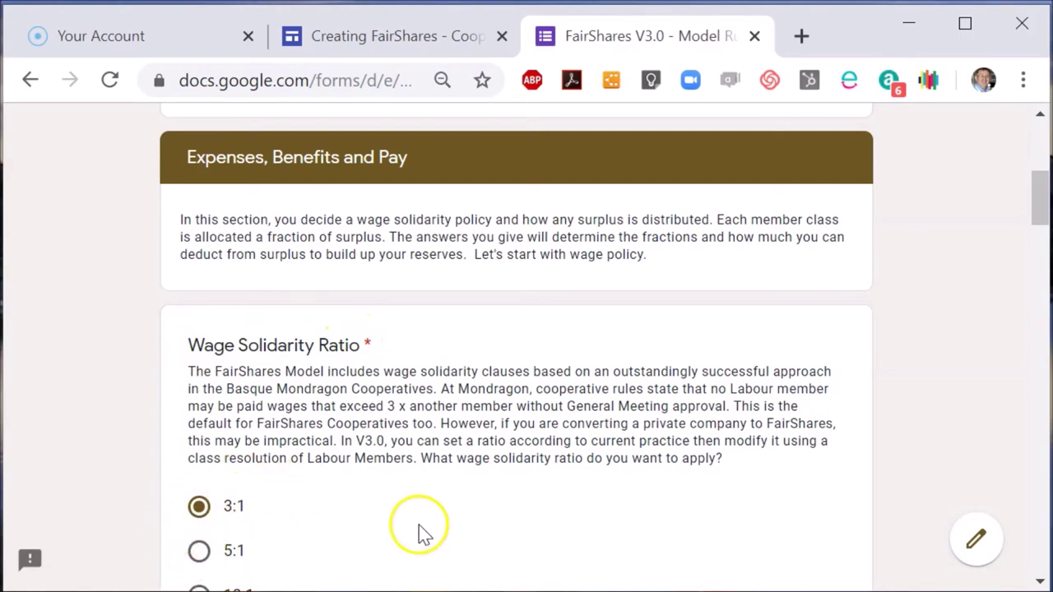
left_click_drag(1040, 209, 1042, 282)
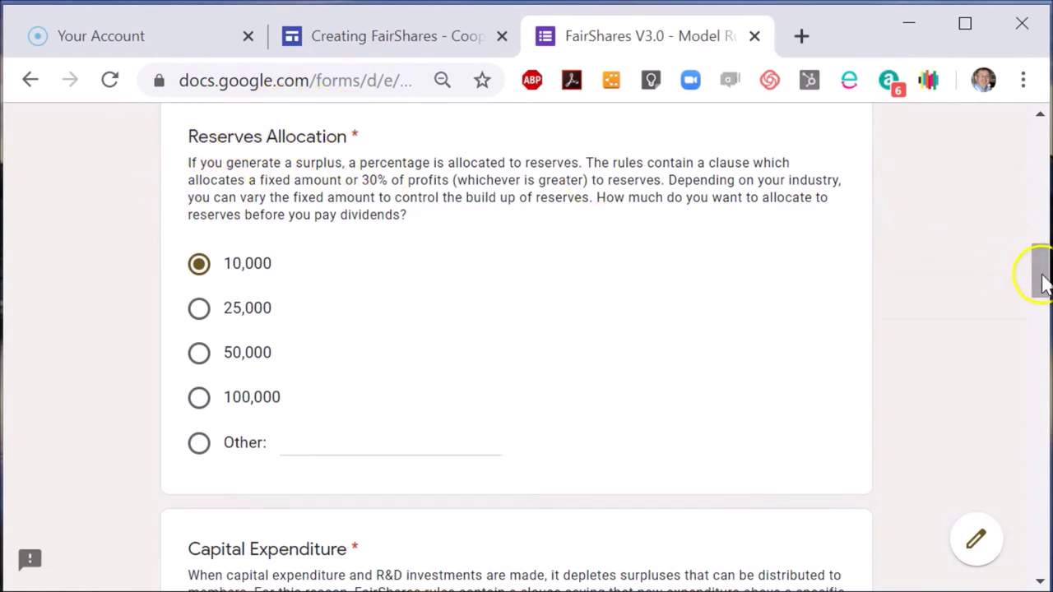
left_click_drag(1041, 280, 1040, 413)
left_click(200, 339)
left_click(200, 296)
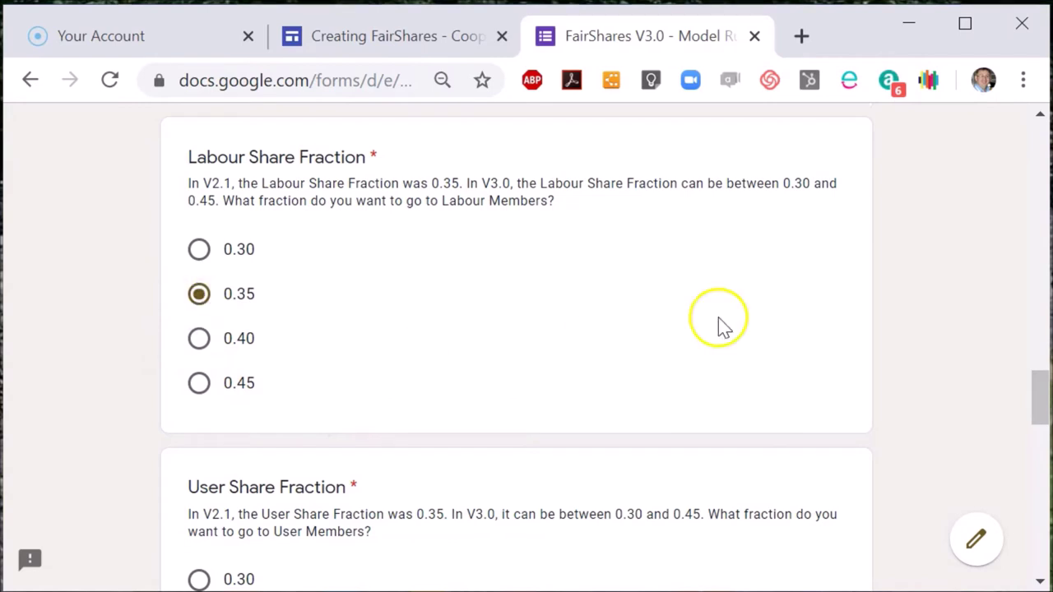
left_click_drag(1041, 403, 1034, 555)
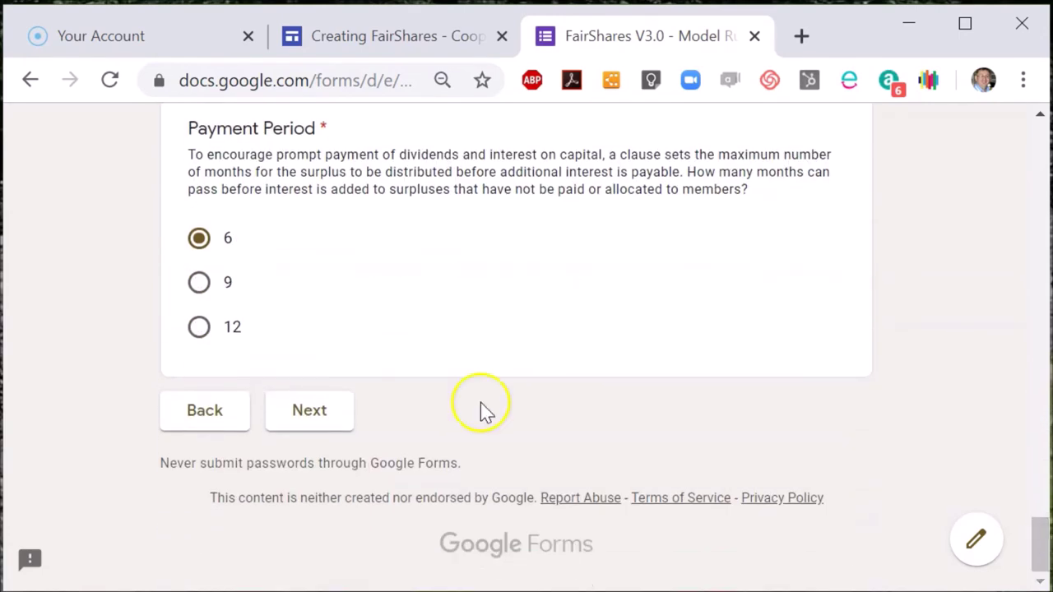
left_click(315, 417)
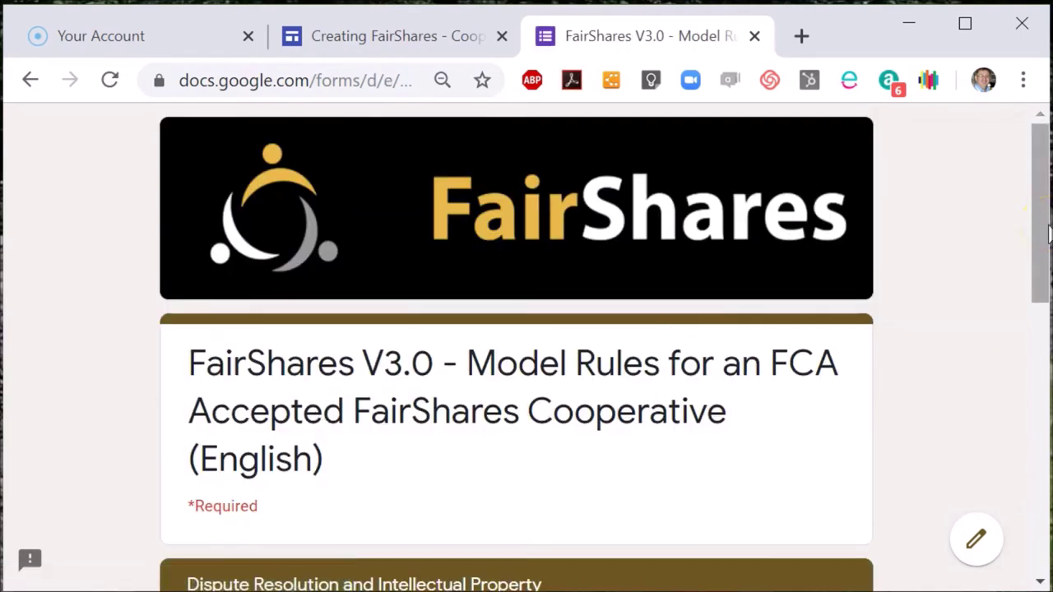
Move past the mediation questions and choose Word Document as the follow-up service.
left_click_drag(1038, 237, 1041, 387)
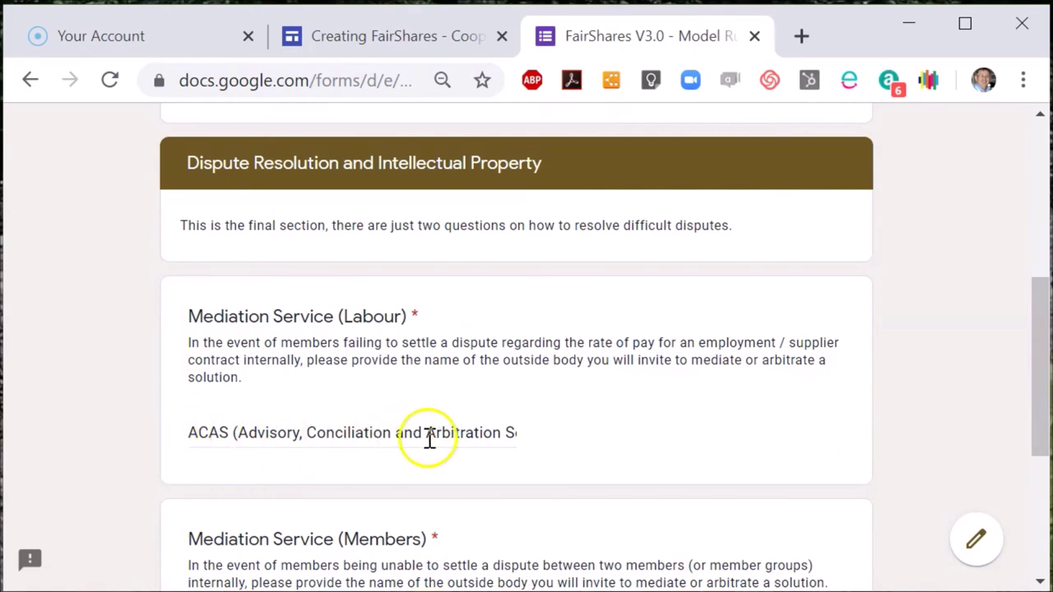
scroll(1044, 490, "down", 4)
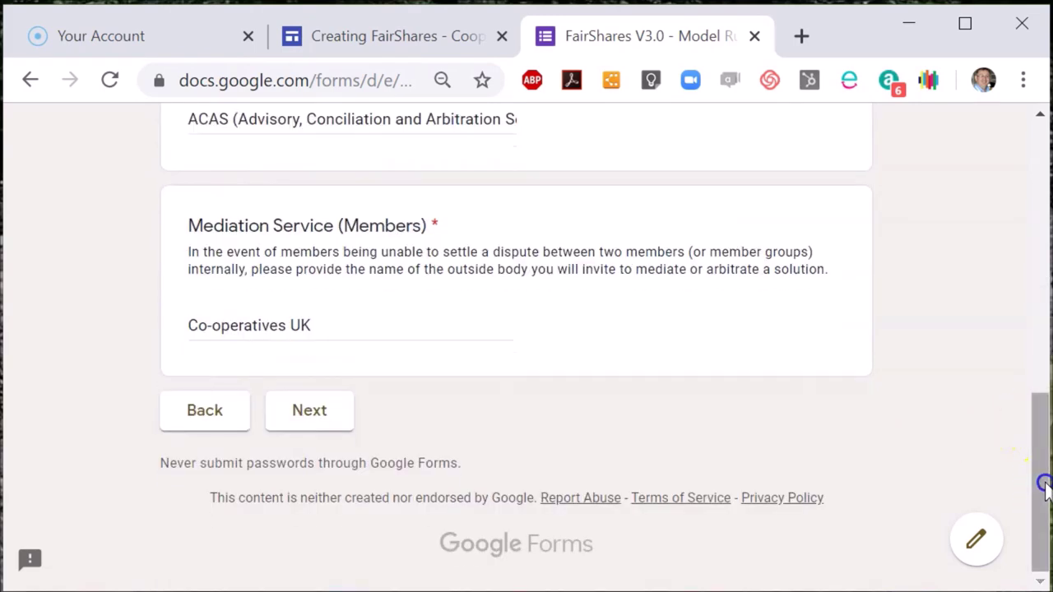
left_click(310, 411)
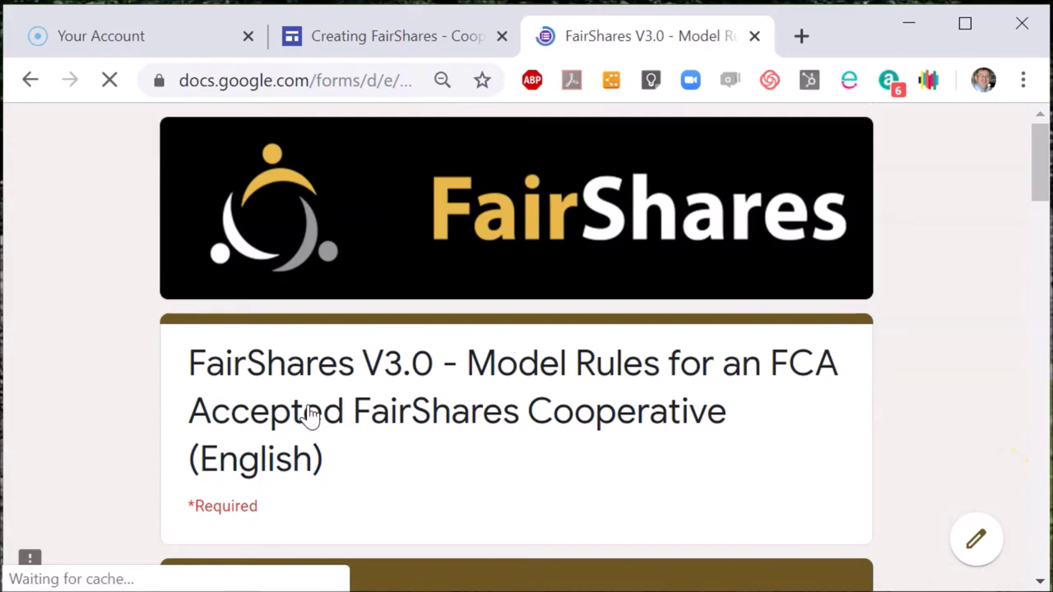
left_click_drag(1037, 185, 1035, 354)
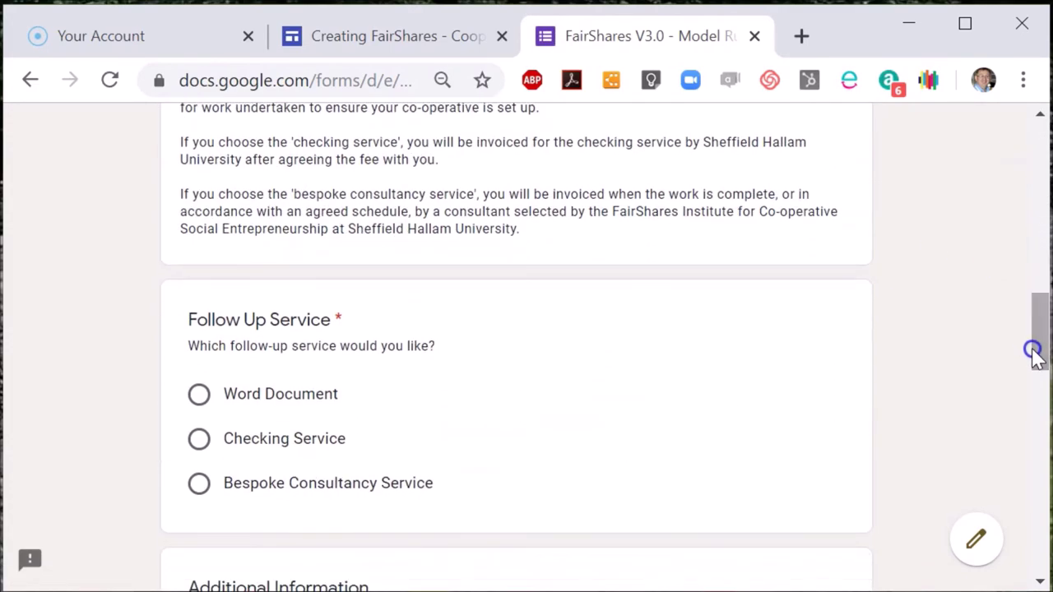
left_click(287, 403)
Go to the form's final page and submit the completed model-rules form.
left_click_drag(1040, 362, 1041, 557)
left_click(298, 440)
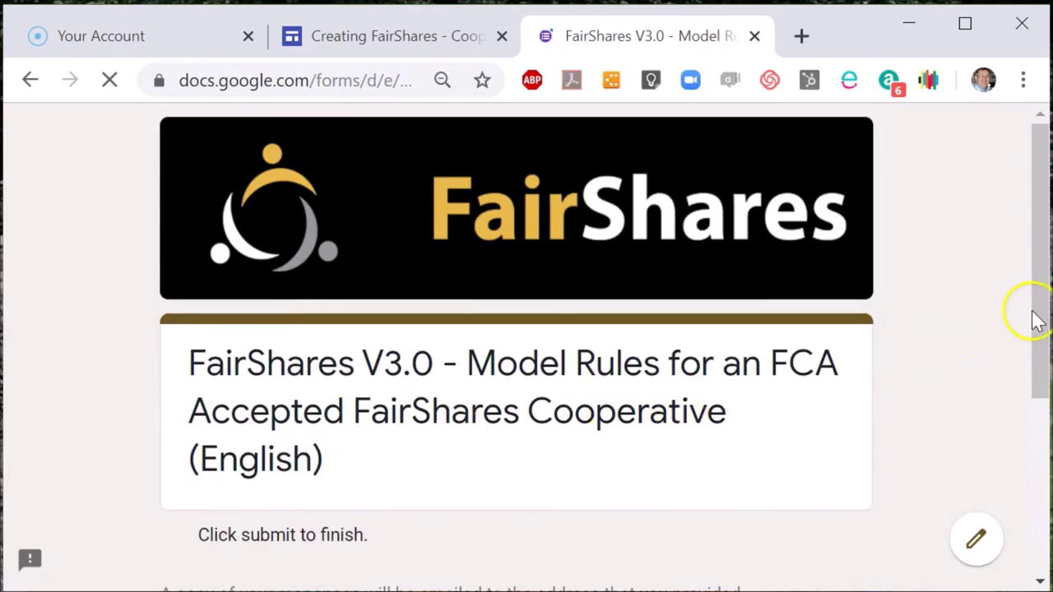
left_click_drag(1036, 320, 1035, 437)
left_click(316, 459)
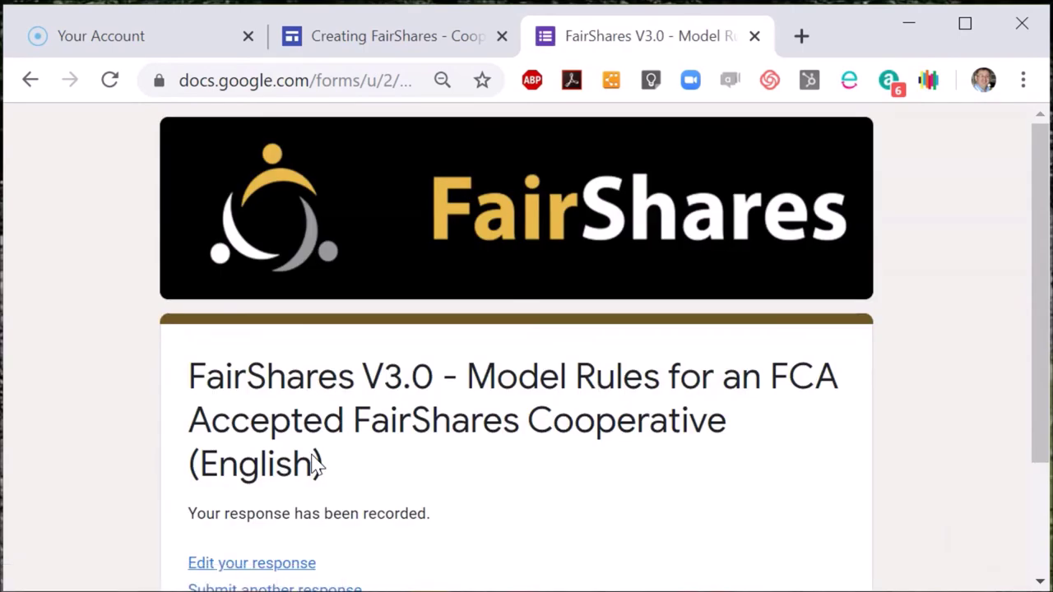
Search for 'gmail' in a new Chrome tab and open Gmail from the results.
left_click(802, 36)
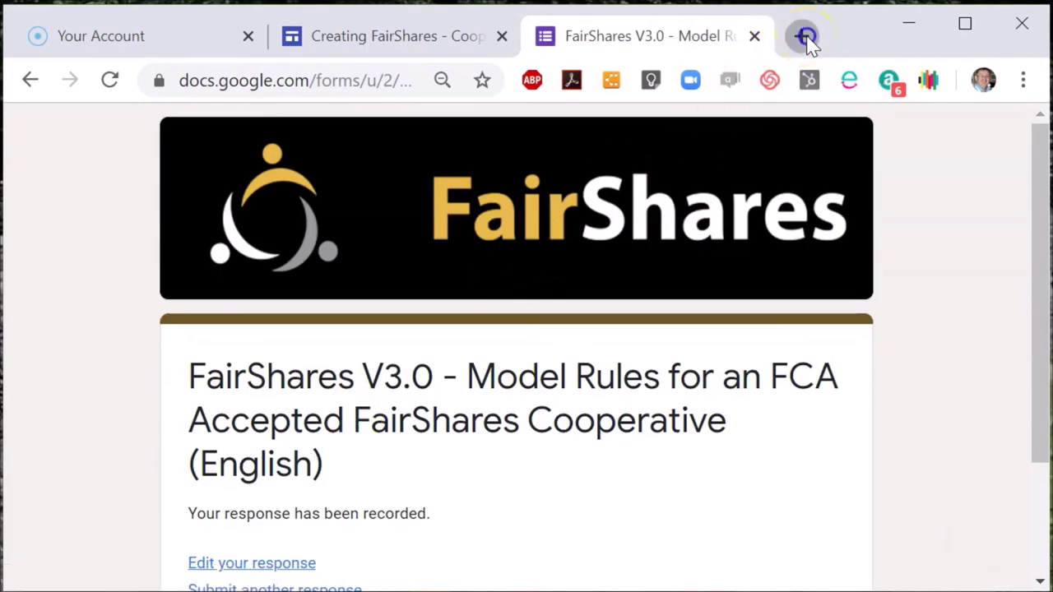
type("gmail")
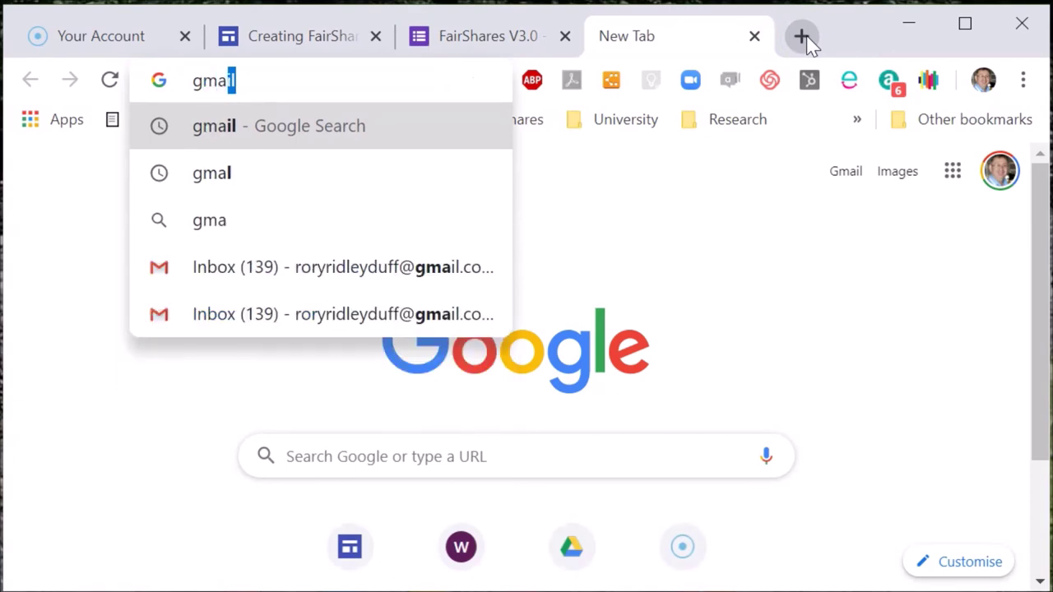
key("Return")
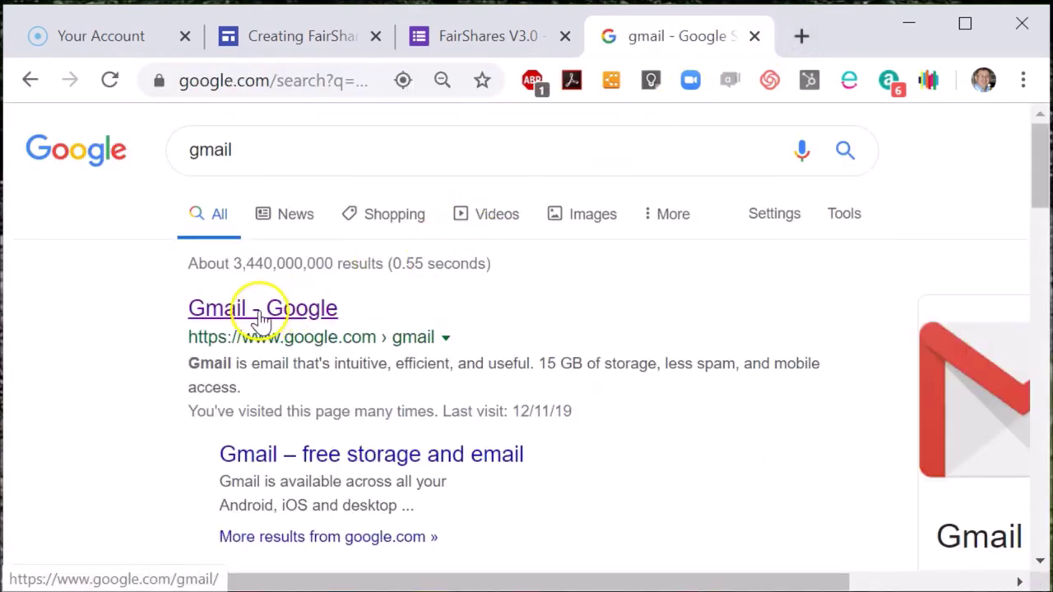
left_click(260, 320)
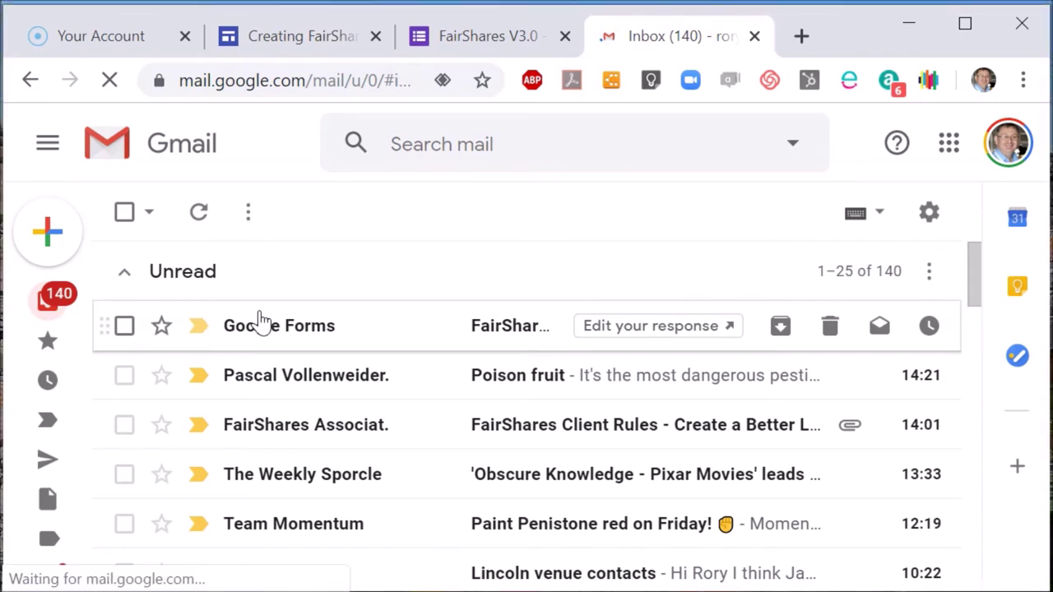
Open the Google Forms confirmation email and take it out of the Inbox.
left_click(293, 340)
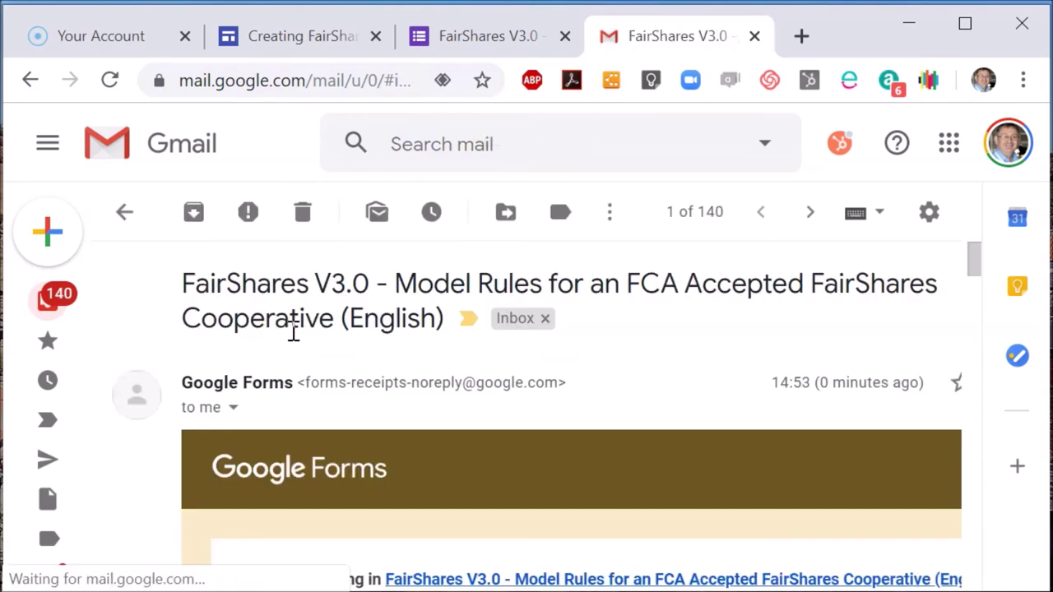
left_click(544, 319)
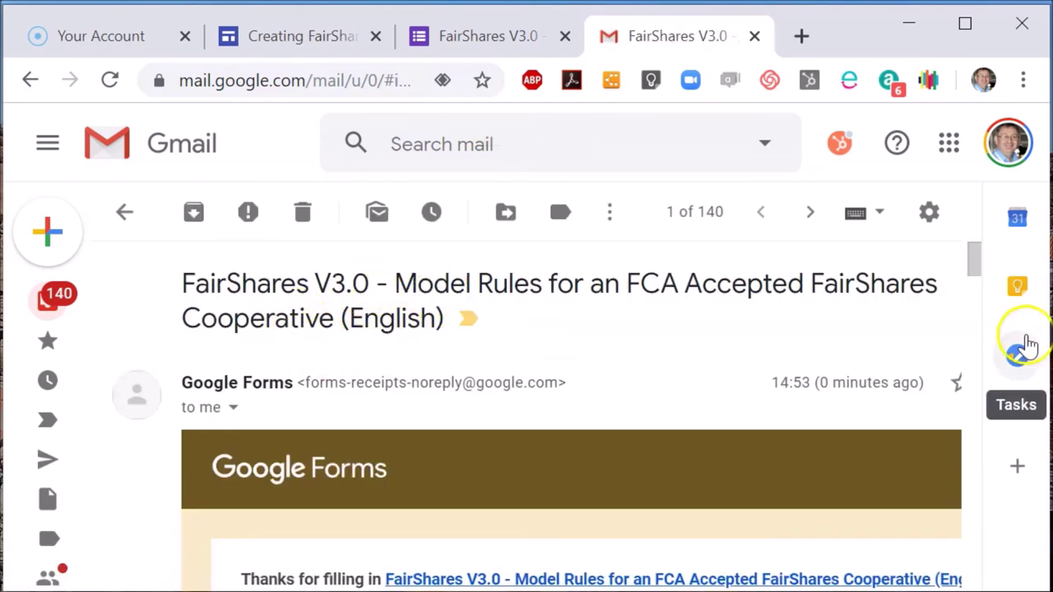
scroll(975, 292, "down", 5)
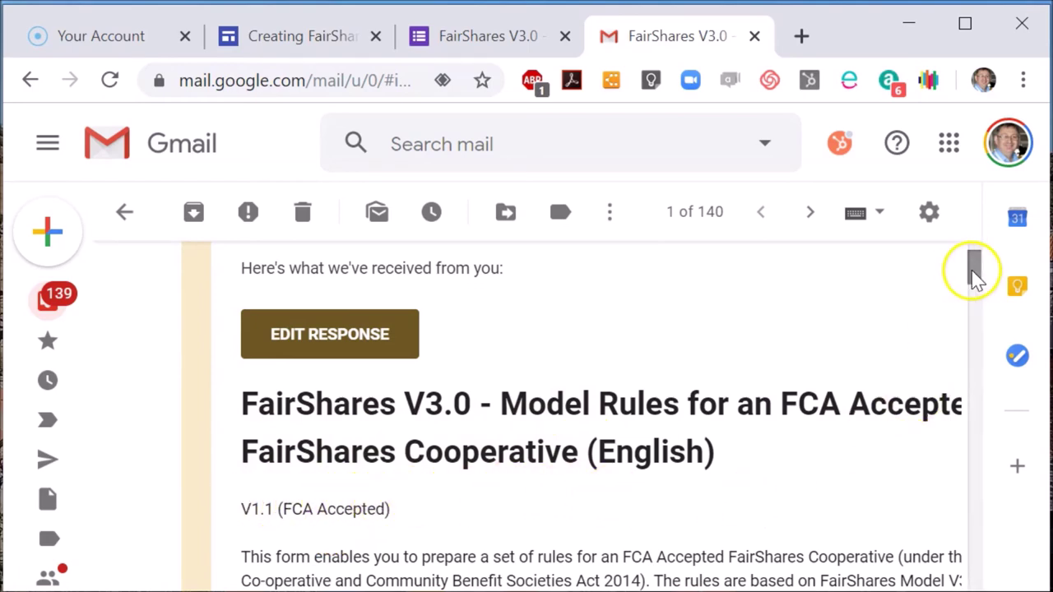
Read through the FairShares V3.0 response summary and close the Gmail tab.
left_click(973, 301)
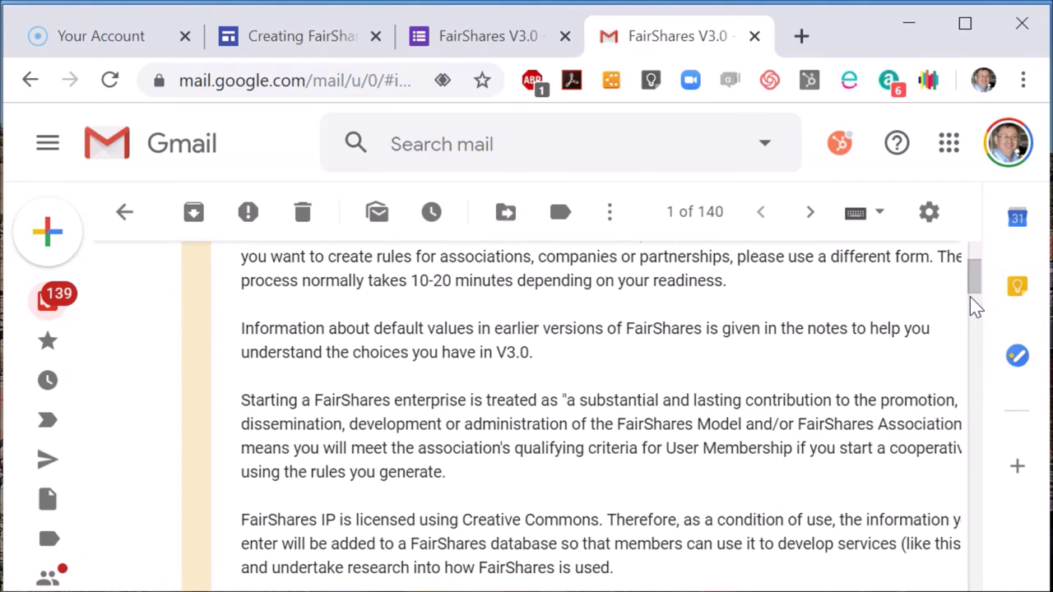
left_click(973, 329)
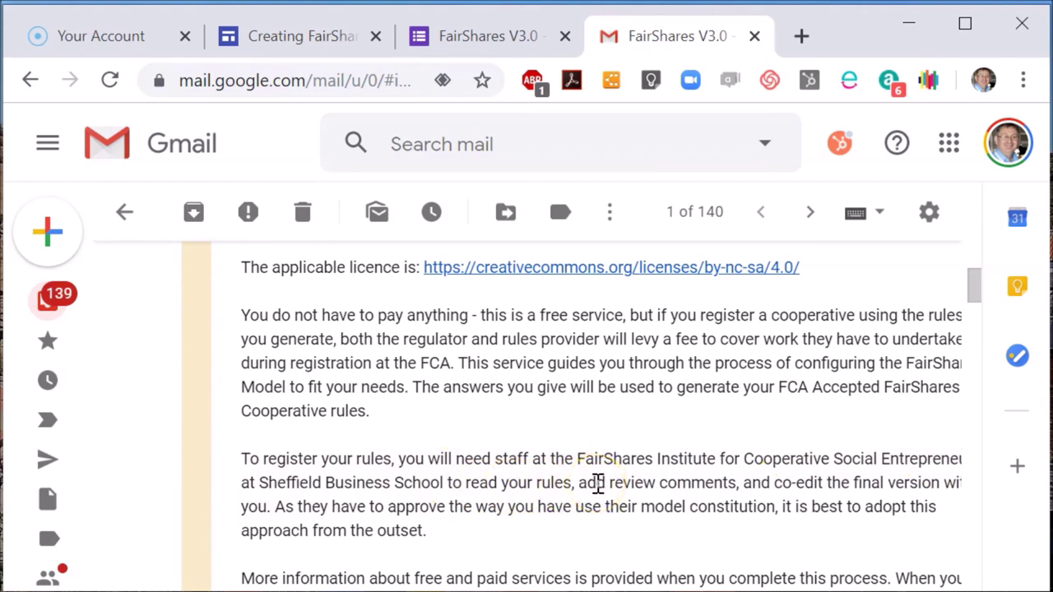
left_click(975, 538)
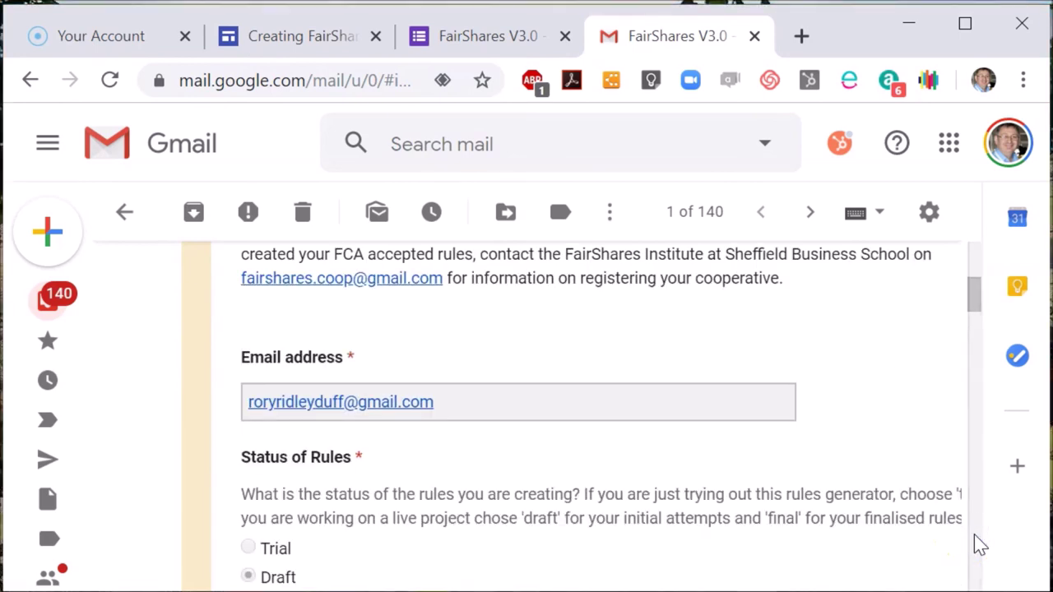
left_click(974, 538)
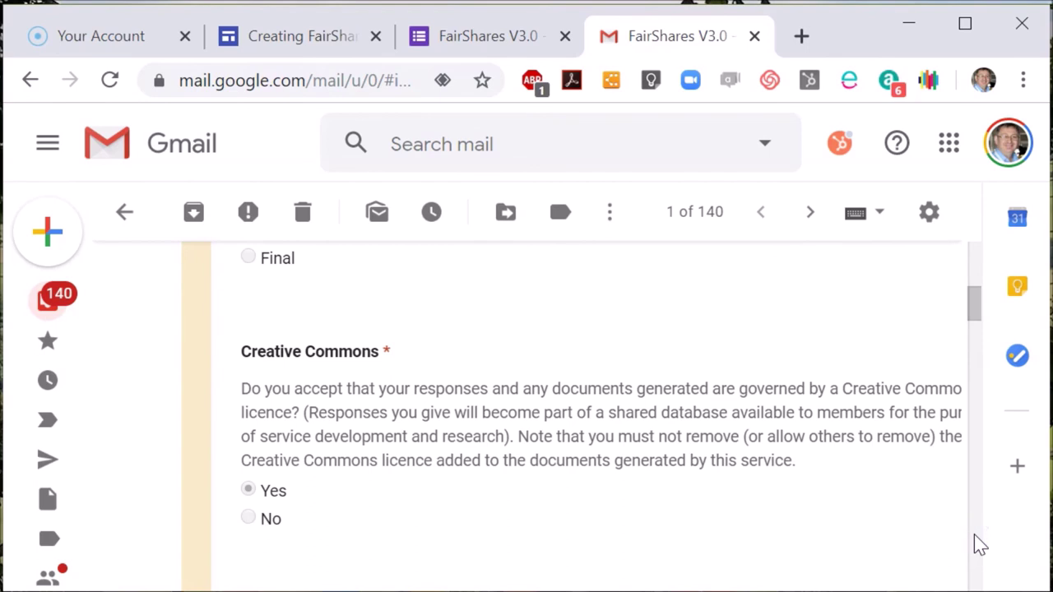
left_click(754, 38)
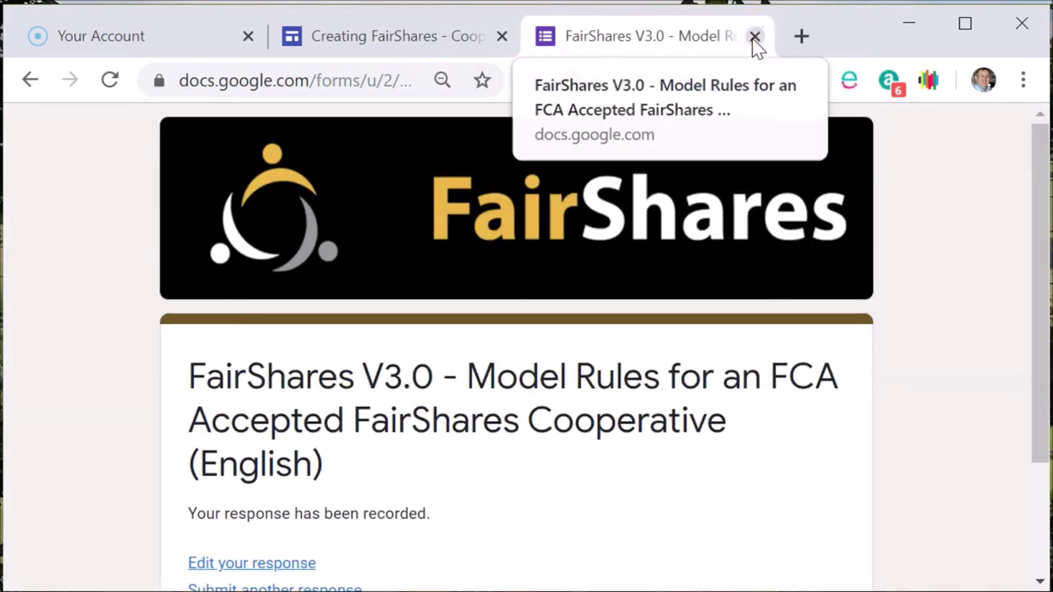
Close the form and scroll the Create a Better Co-operative Ltd draft-rules PDF to page 4's Objects clause.
left_click(755, 38)
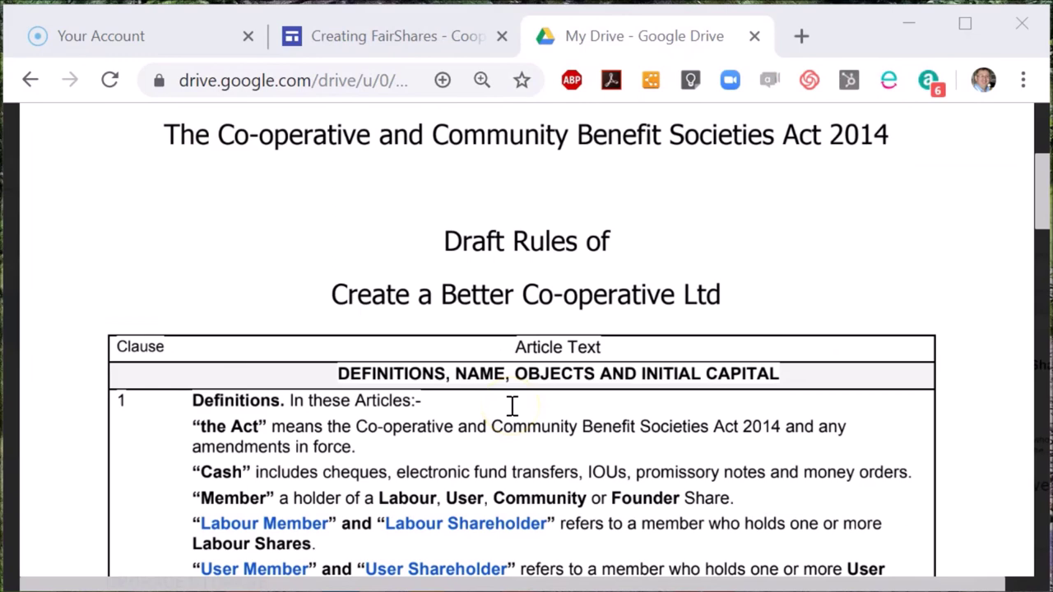
mouse_move(331, 223)
mouse_move(1032, 212)
left_click_drag(1040, 215, 1040, 218)
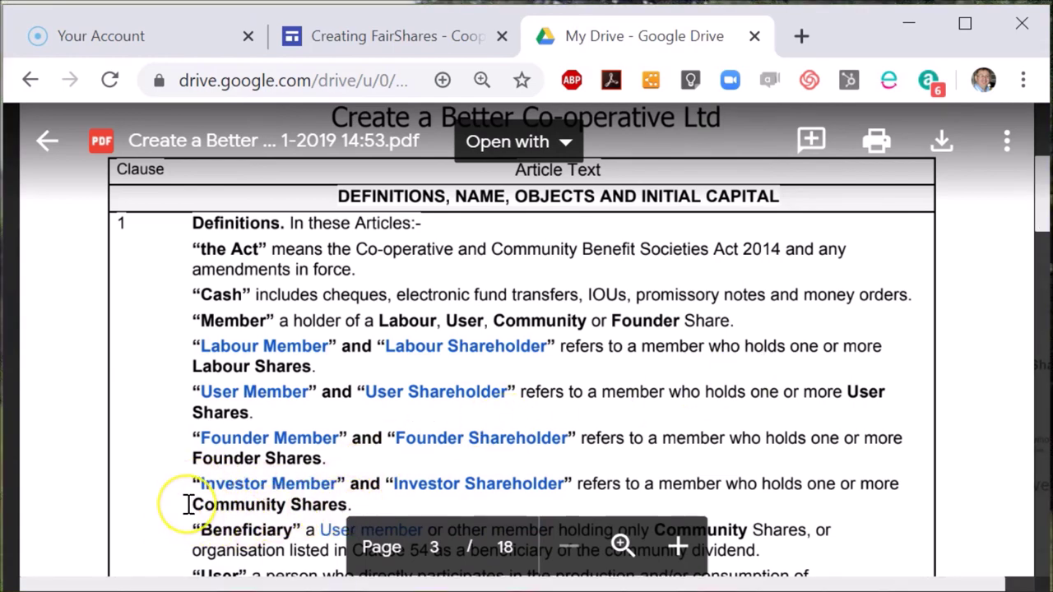
scroll(787, 294, "down", 5)
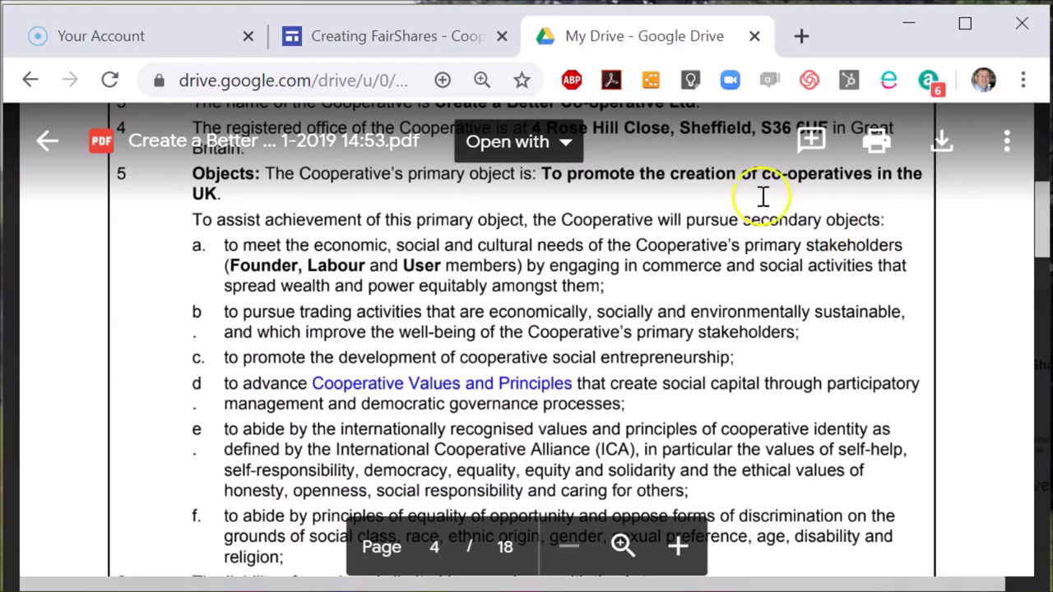